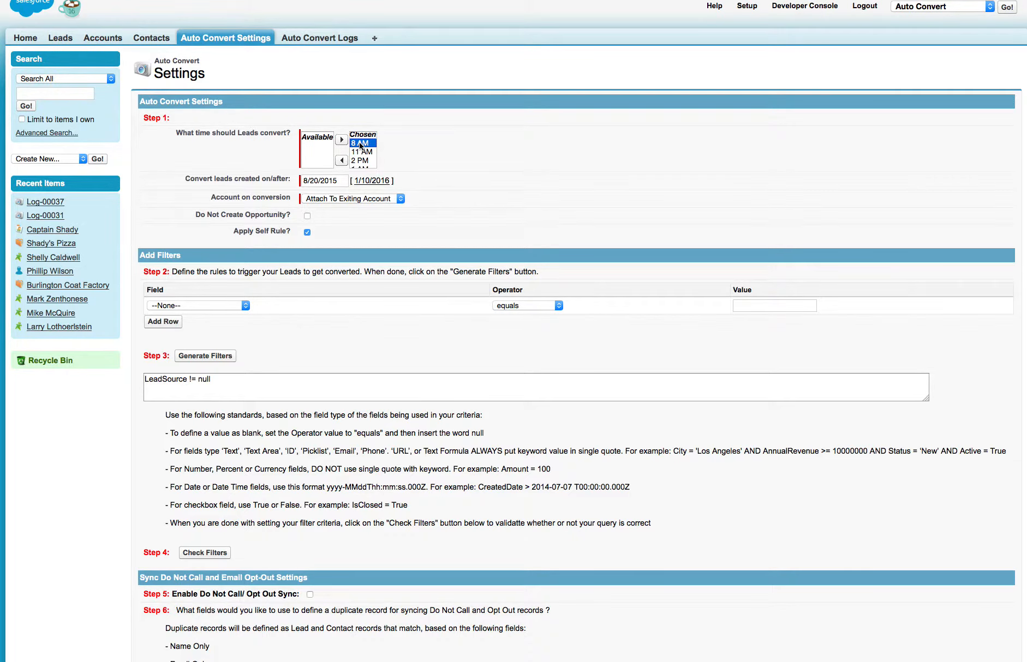
Move all chosen lead conversion times back to the available list
{"action": "scroll", "coordinate": [364, 161], "scroll_direction": "up", "scroll_amount": 1}
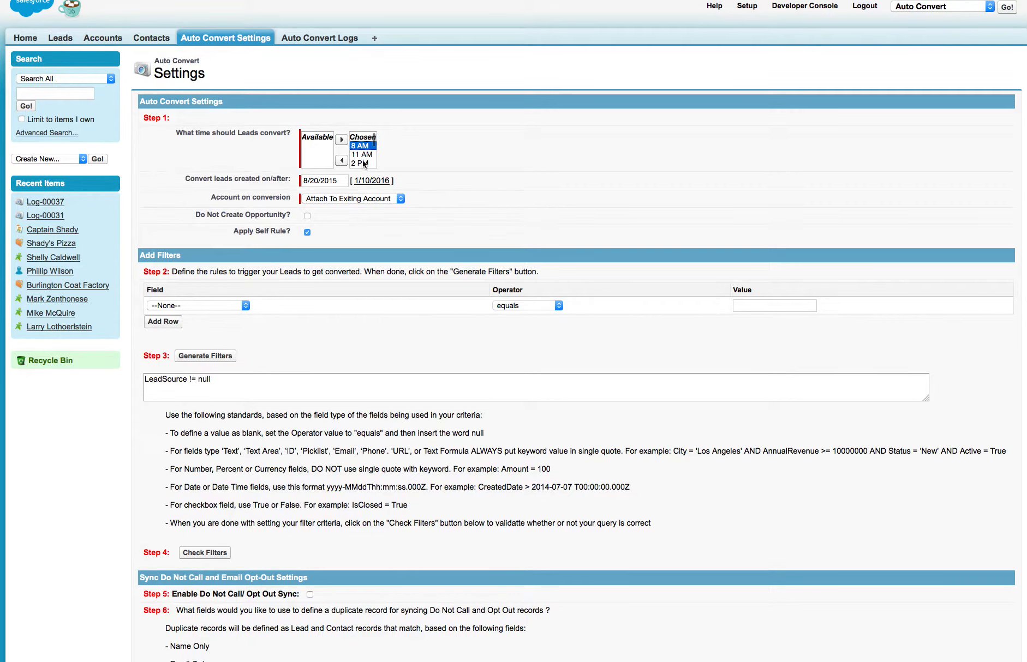
{"action": "scroll", "coordinate": [364, 162], "scroll_direction": "down", "scroll_amount": 10}
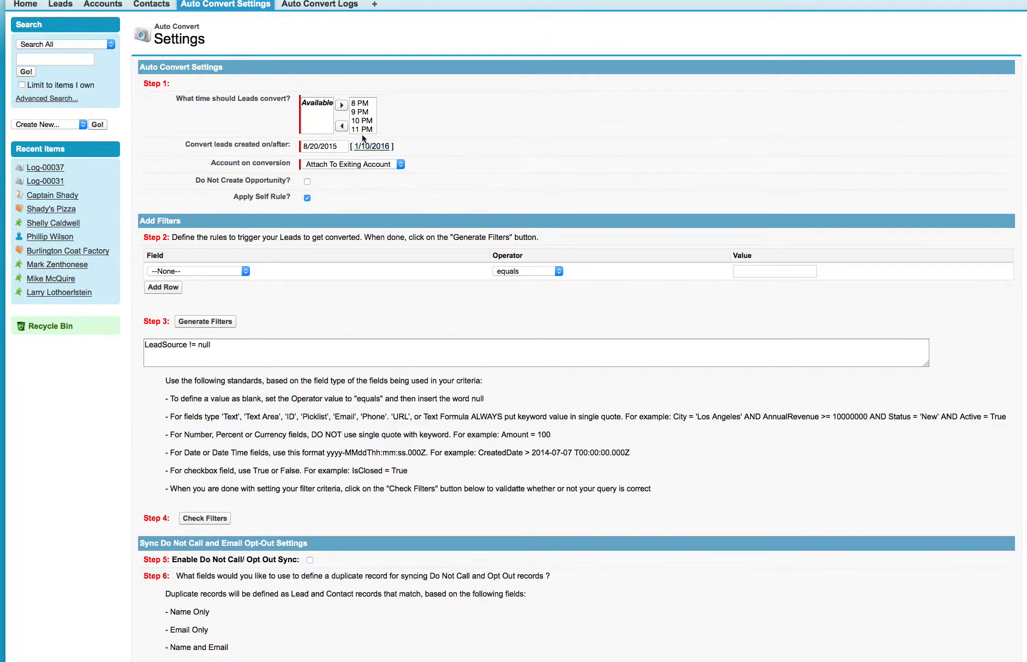
{"action": "left_click_drag", "start_coordinate": [361, 103], "coordinate": [360, 129]}
{"action": "left_click", "coordinate": [340, 108]}
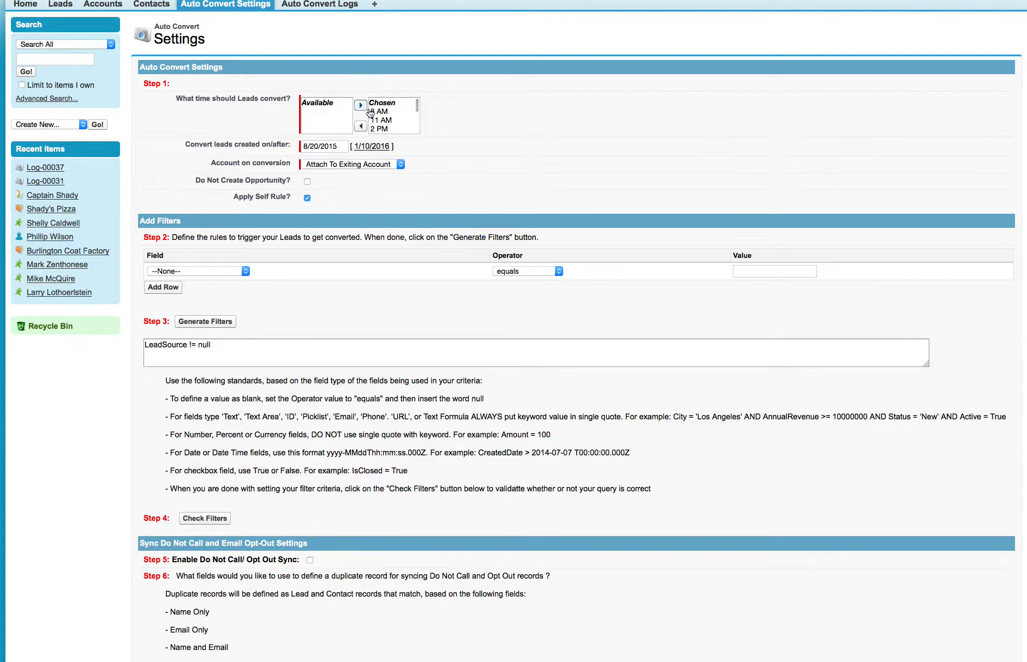
{"action": "left_click", "coordinate": [381, 112]}
{"action": "scroll", "coordinate": [382, 117], "scroll_direction": "down", "scroll_amount": 5}
{"action": "scroll", "coordinate": [389, 104], "scroll_direction": "up", "scroll_amount": 6}
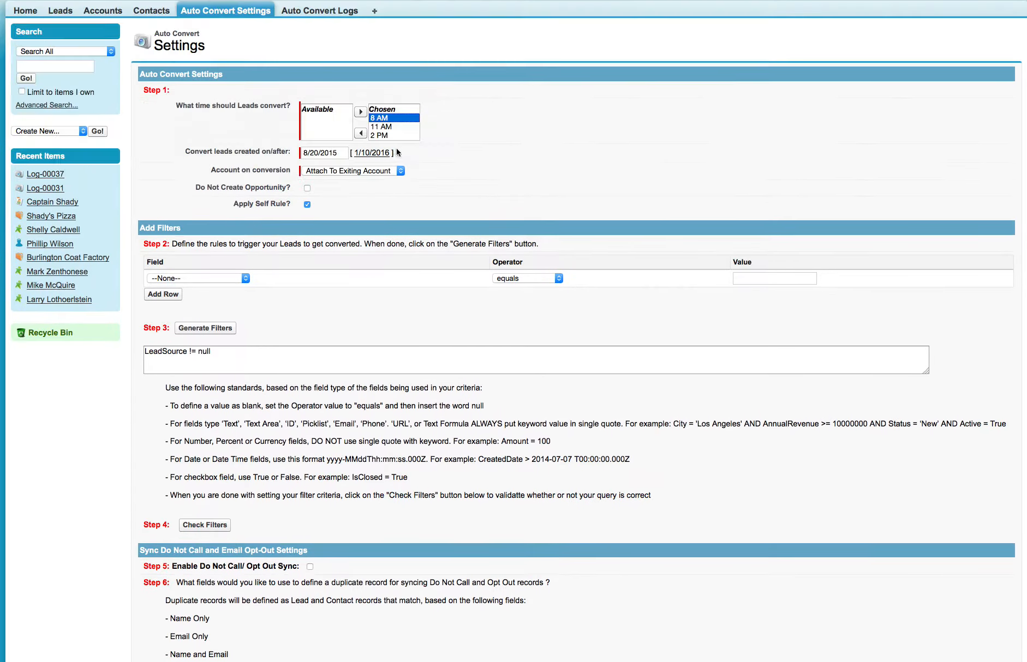
{"action": "left_click_drag", "start_coordinate": [393, 162], "coordinate": [385, 145]}
{"action": "left_click", "coordinate": [360, 143]}
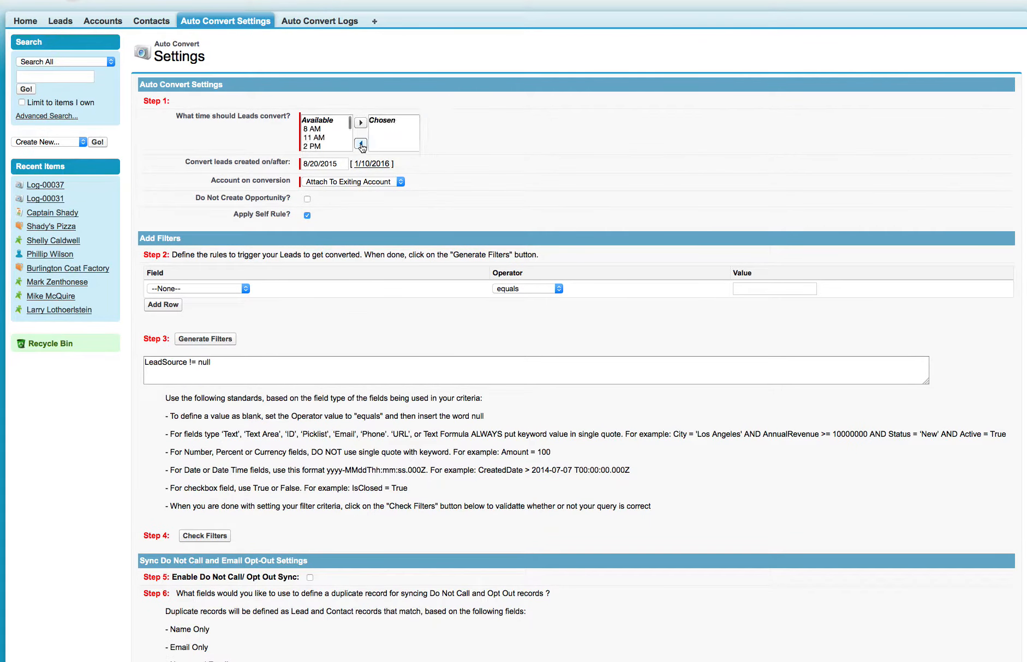
Add 8 AM, 11 AM, 2 PM, 1 AM and the available hours from 7 AM through 7 PM to the chosen lead conversion times
{"action": "scroll", "coordinate": [322, 138], "scroll_direction": "down", "scroll_amount": 2}
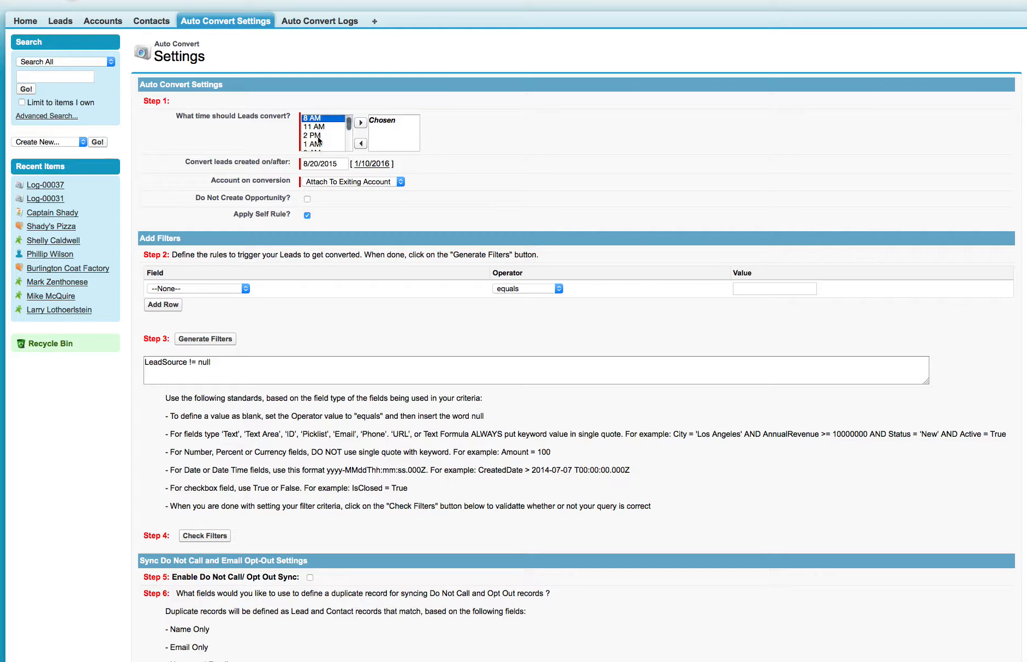
{"action": "scroll", "coordinate": [322, 142], "scroll_direction": "up", "scroll_amount": 4}
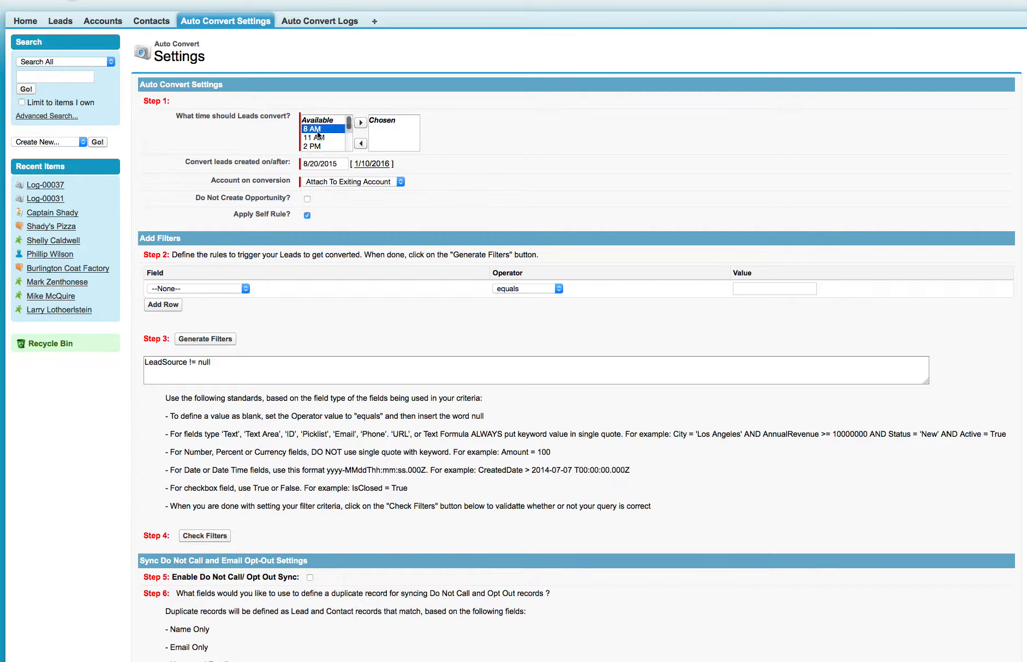
{"action": "left_click_drag", "start_coordinate": [320, 141], "coordinate": [319, 147]}
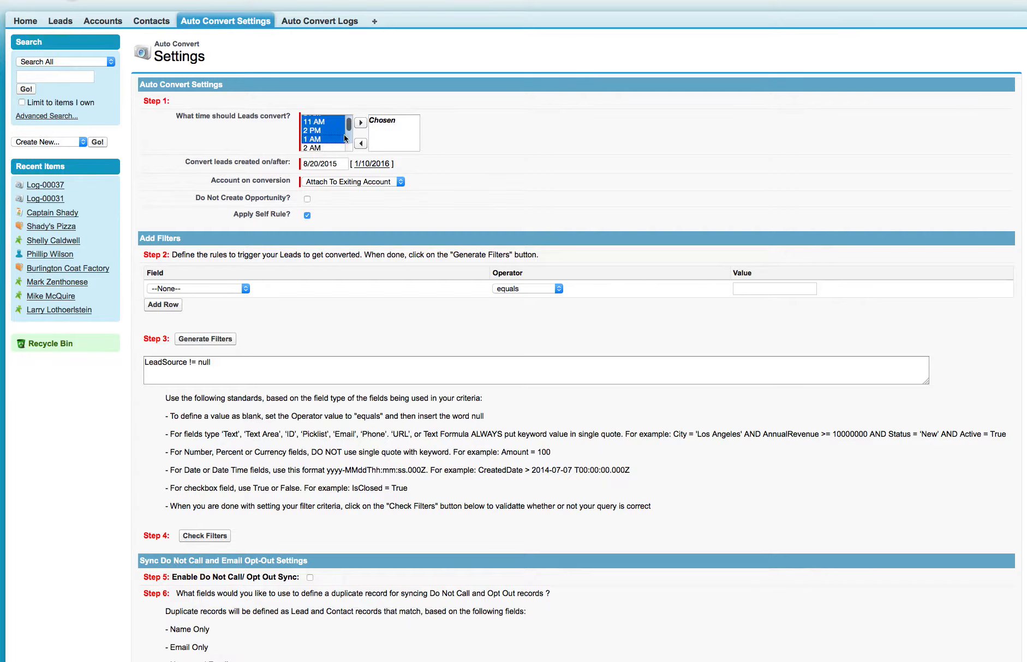
{"action": "left_click", "coordinate": [360, 123]}
{"action": "scroll", "coordinate": [314, 142], "scroll_direction": "down", "scroll_amount": 3}
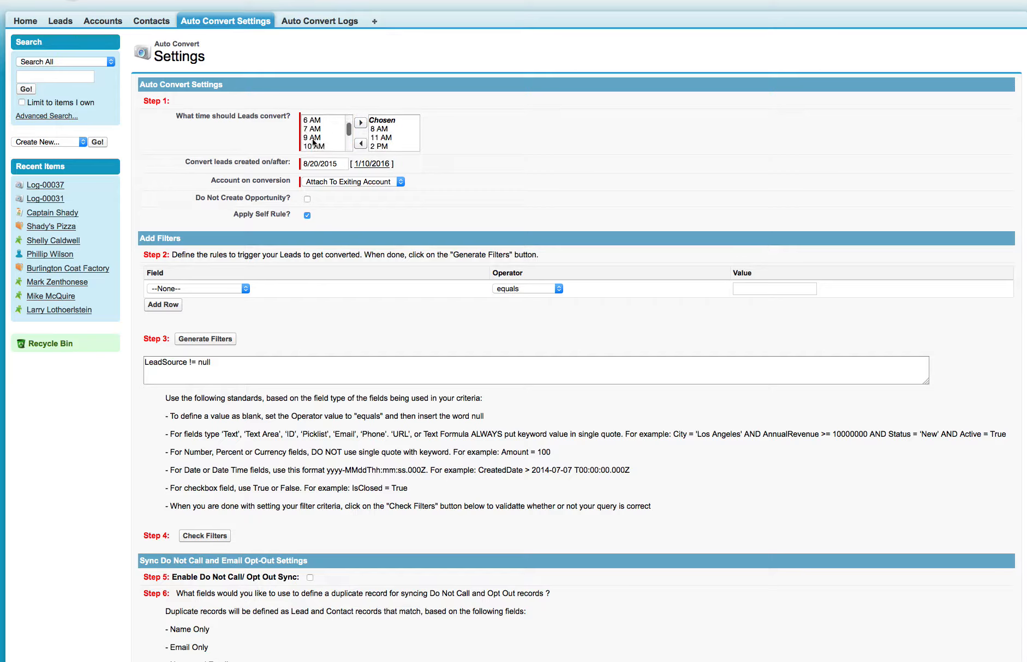
{"action": "scroll", "coordinate": [313, 143], "scroll_direction": "up", "scroll_amount": 3}
{"action": "scroll", "coordinate": [315, 139], "scroll_direction": "down", "scroll_amount": 5}
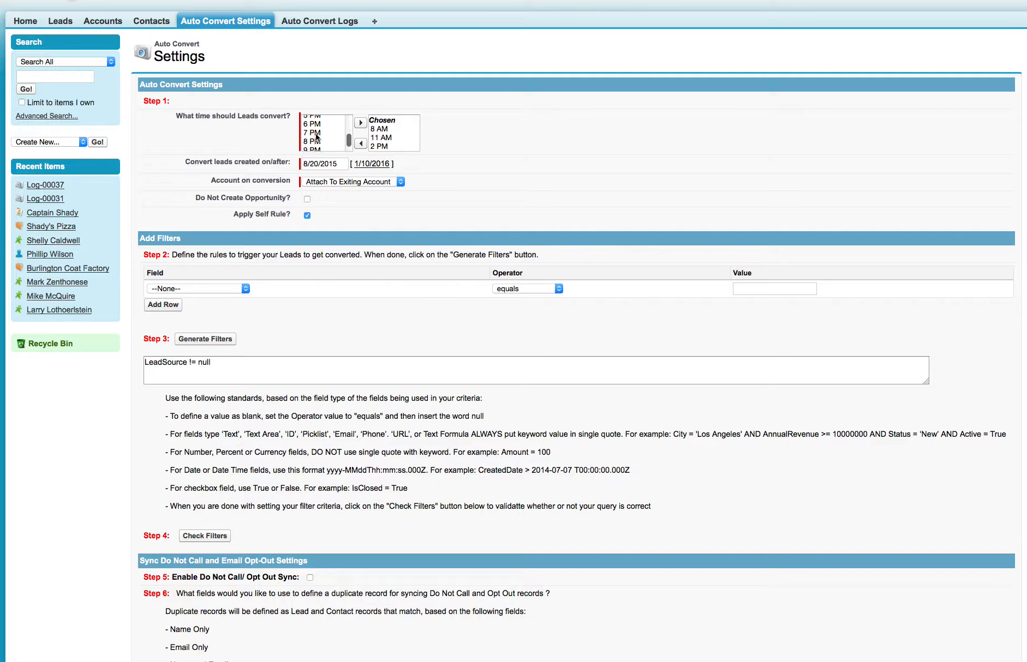
{"action": "scroll", "coordinate": [315, 137], "scroll_direction": "up", "scroll_amount": 2}
{"action": "left_click", "coordinate": [316, 136], "text": "shift"}
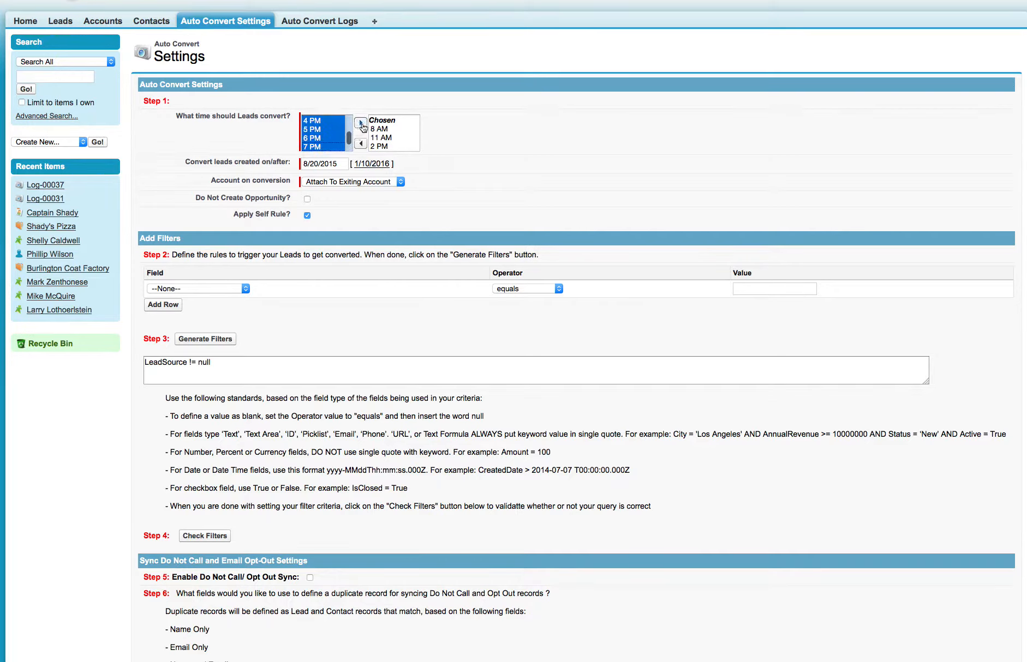
{"action": "left_click", "coordinate": [361, 124]}
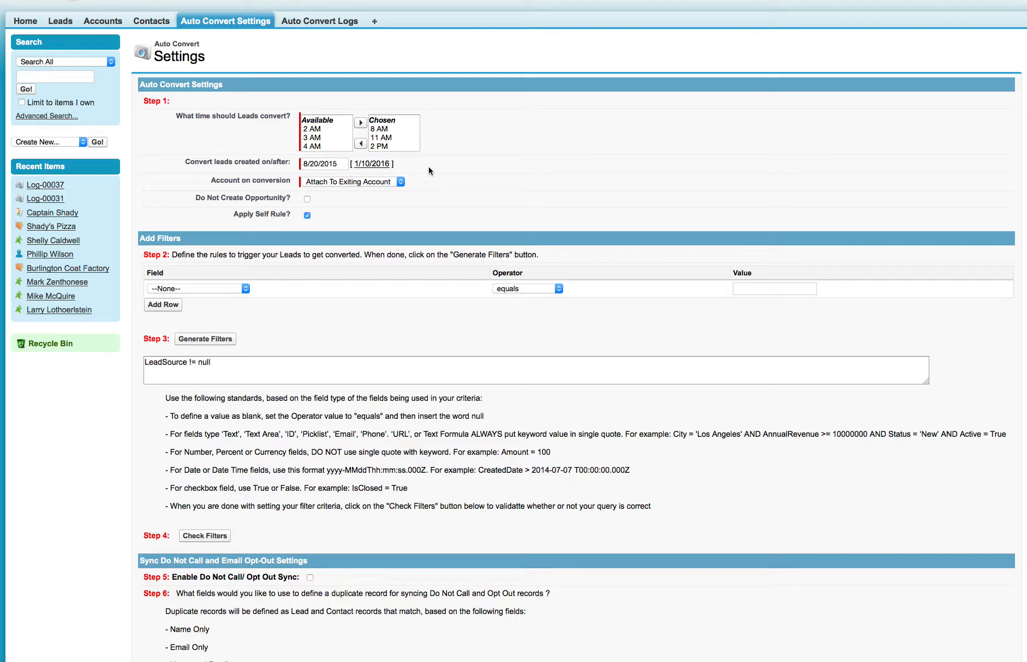
Add all remaining available hours to the chosen lead conversion times
{"action": "scroll", "coordinate": [321, 143], "scroll_direction": "down", "scroll_amount": 5}
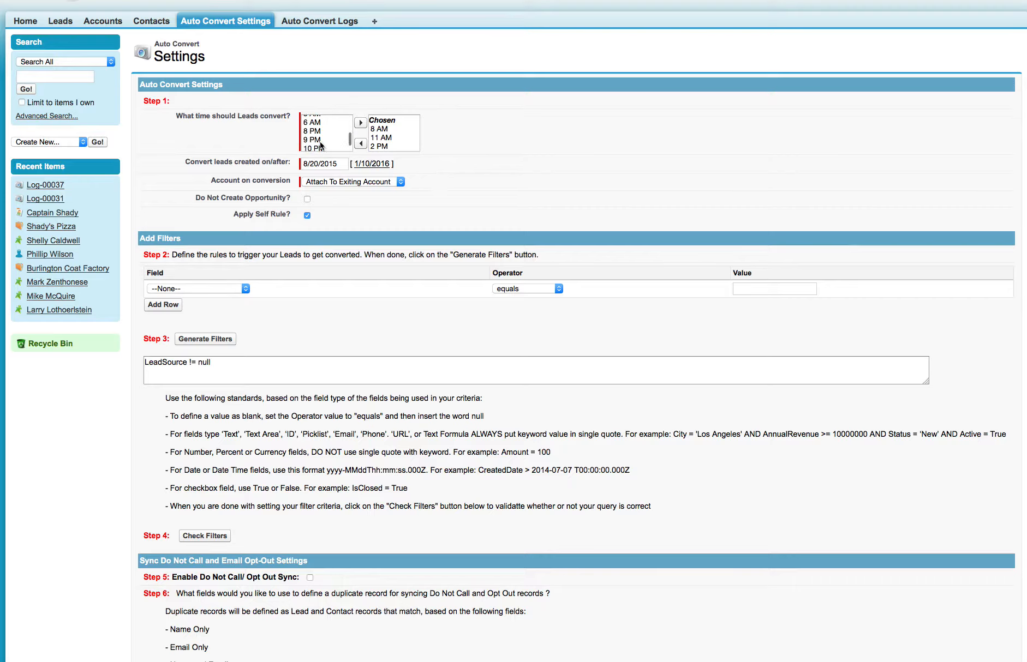
{"action": "left_click_drag", "start_coordinate": [312, 120], "coordinate": [314, 146]}
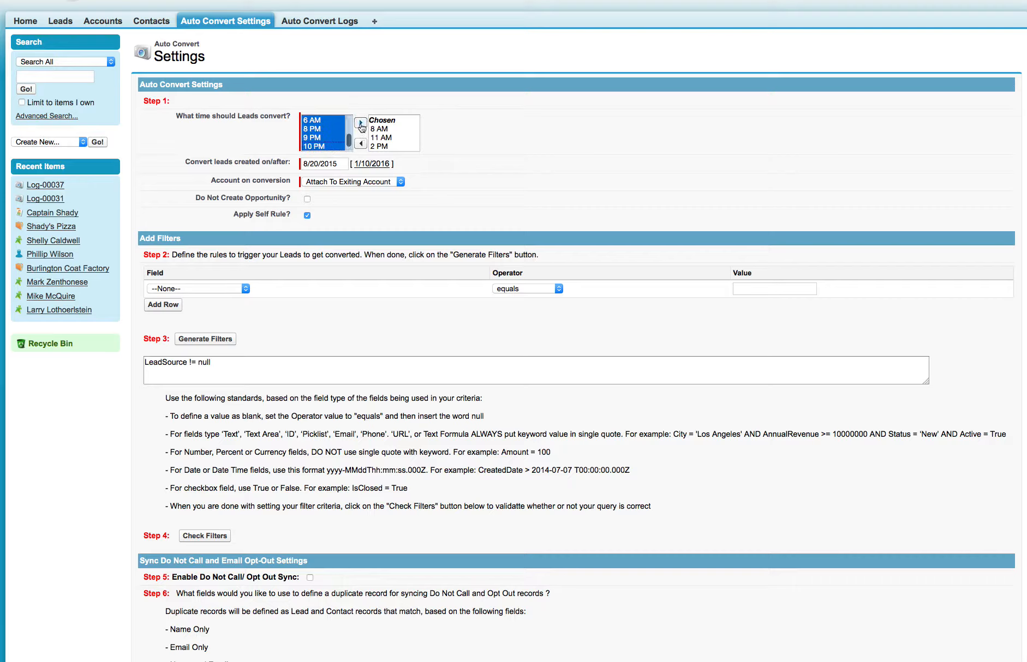
{"action": "left_click", "coordinate": [360, 123]}
{"action": "left_click", "coordinate": [314, 131]}
{"action": "left_click", "coordinate": [360, 123]}
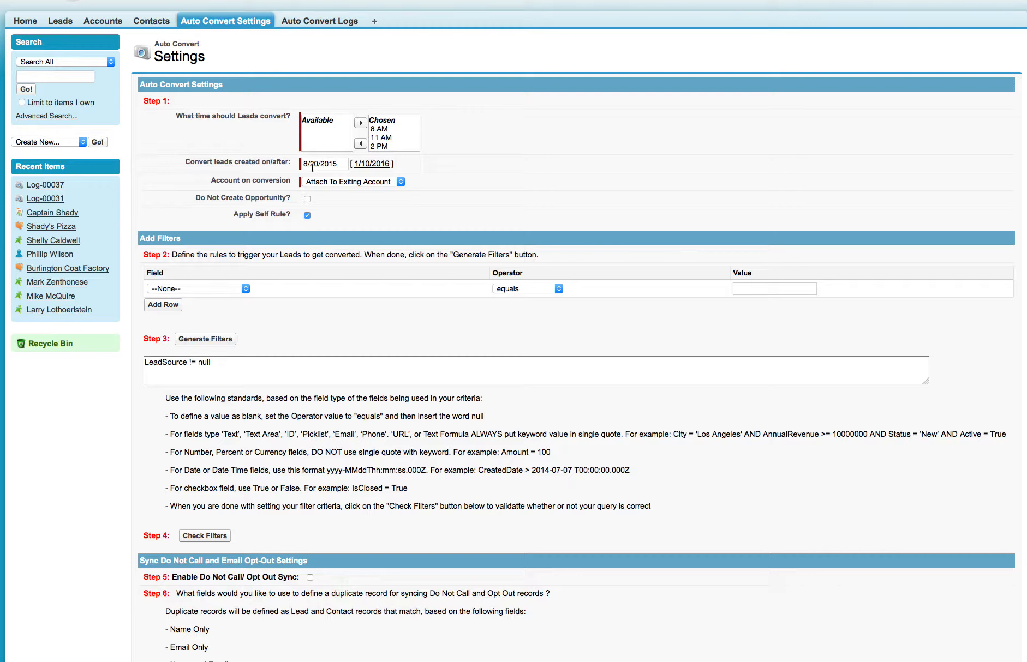
Set the date for converting leads created on or after to 1/1/2016
{"action": "left_click_drag", "start_coordinate": [341, 164], "coordinate": [299, 164]}
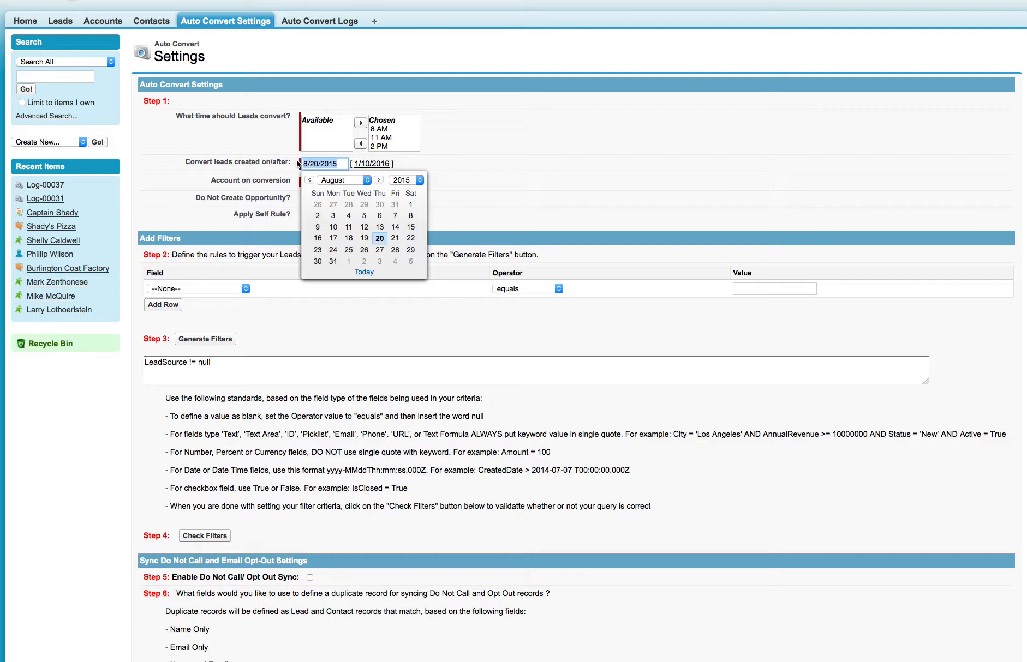
{"action": "left_click", "coordinate": [339, 163]}
{"action": "triple_click", "coordinate": [339, 163]}
{"action": "left_click", "coordinate": [378, 180]}
{"action": "left_click", "coordinate": [378, 180]}
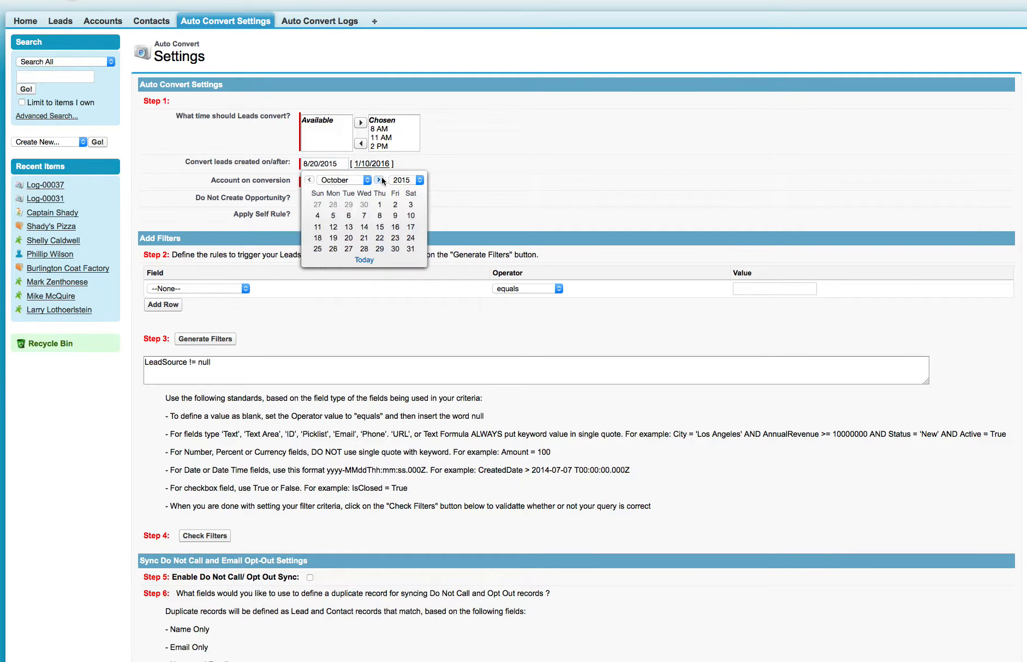
{"action": "left_click", "coordinate": [378, 180]}
{"action": "left_click", "coordinate": [378, 180]}
{"action": "left_click", "coordinate": [381, 180]}
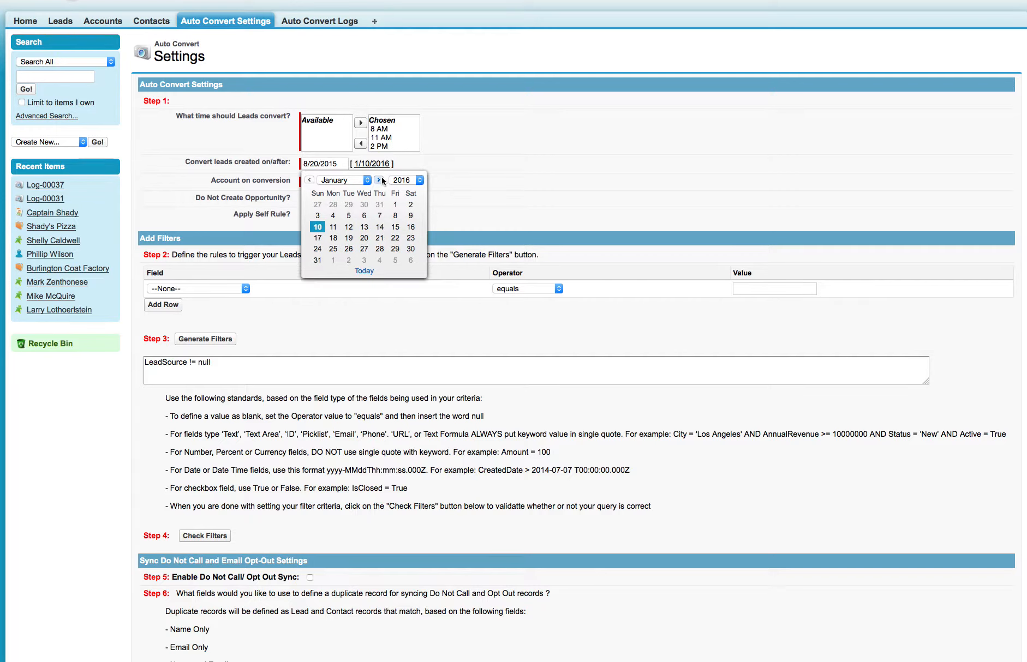
{"action": "left_click", "coordinate": [396, 207]}
{"action": "left_click", "coordinate": [448, 178]}
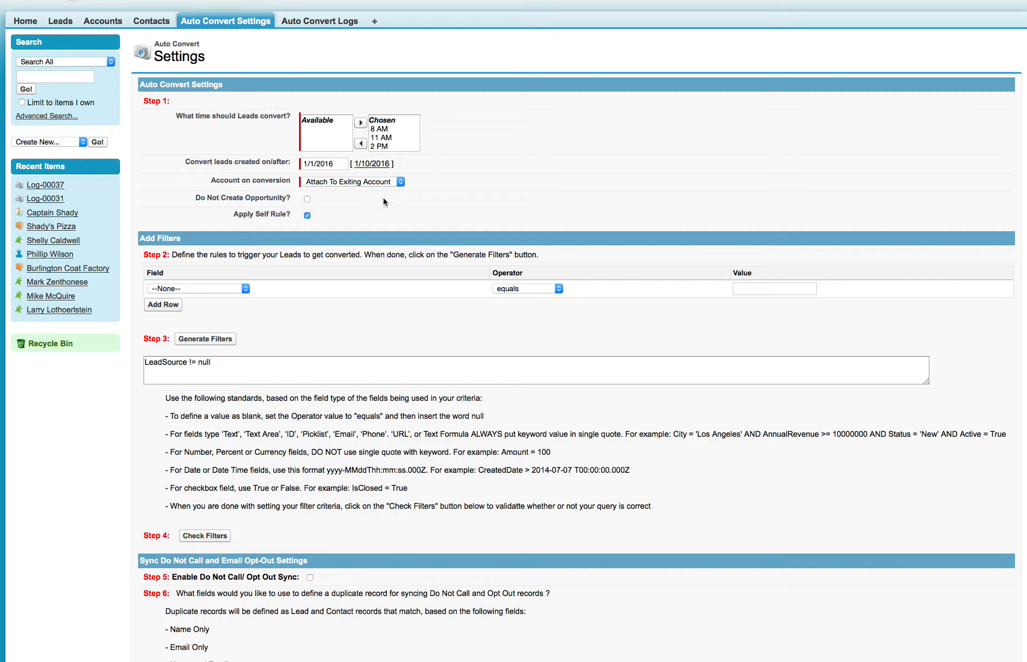
Switch the account on conversion option to Create New Account and back to Attach To Exiting Account
{"action": "scroll", "coordinate": [395, 255], "scroll_direction": "down", "scroll_amount": 1}
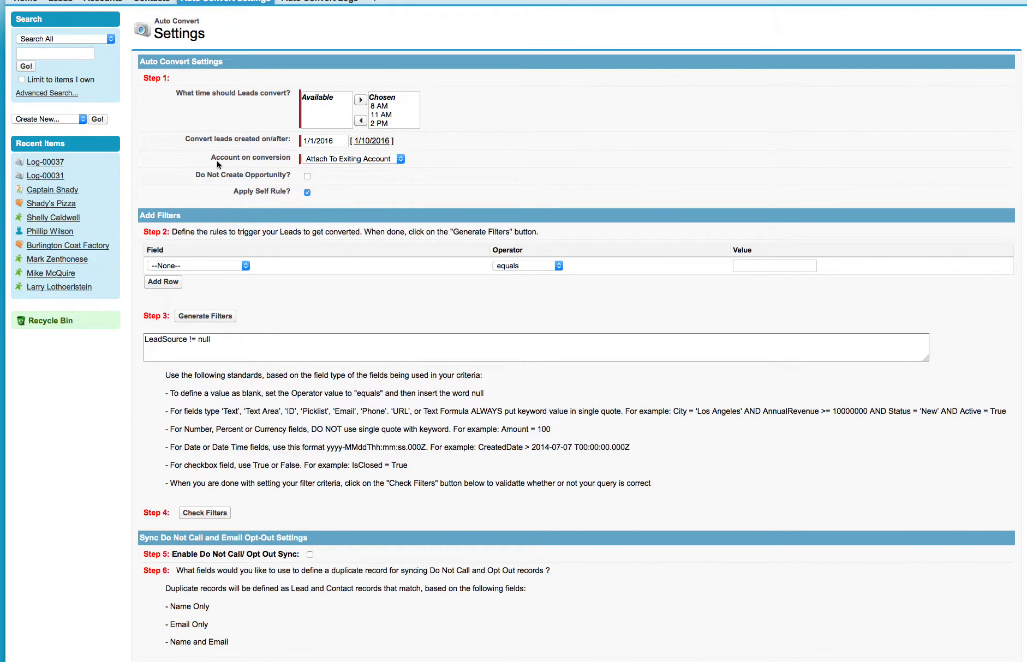
{"action": "left_click", "coordinate": [358, 160]}
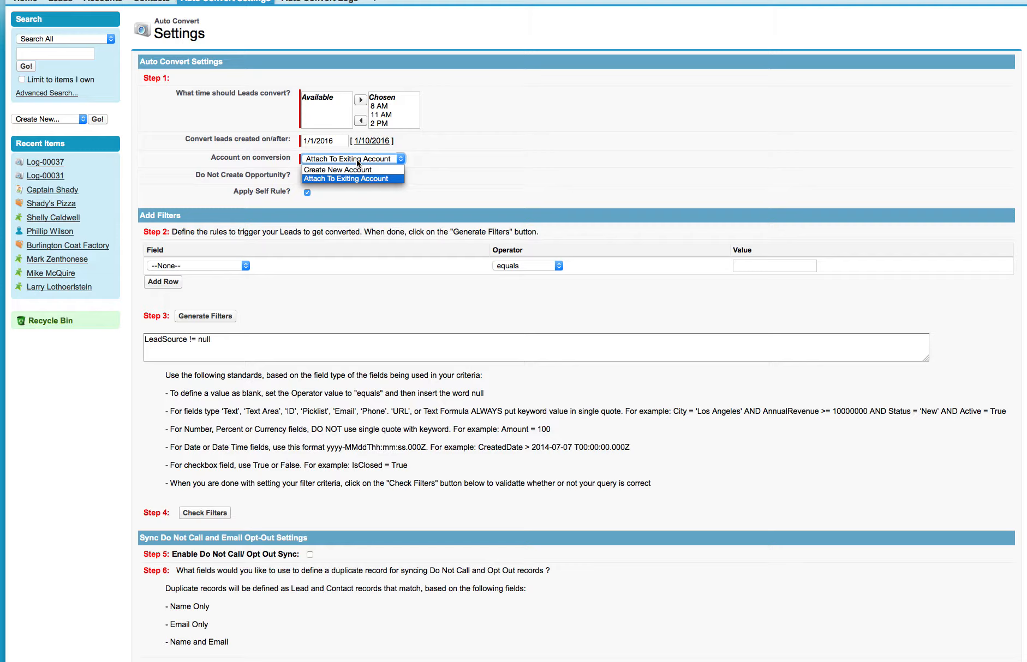
{"action": "left_click", "coordinate": [343, 170]}
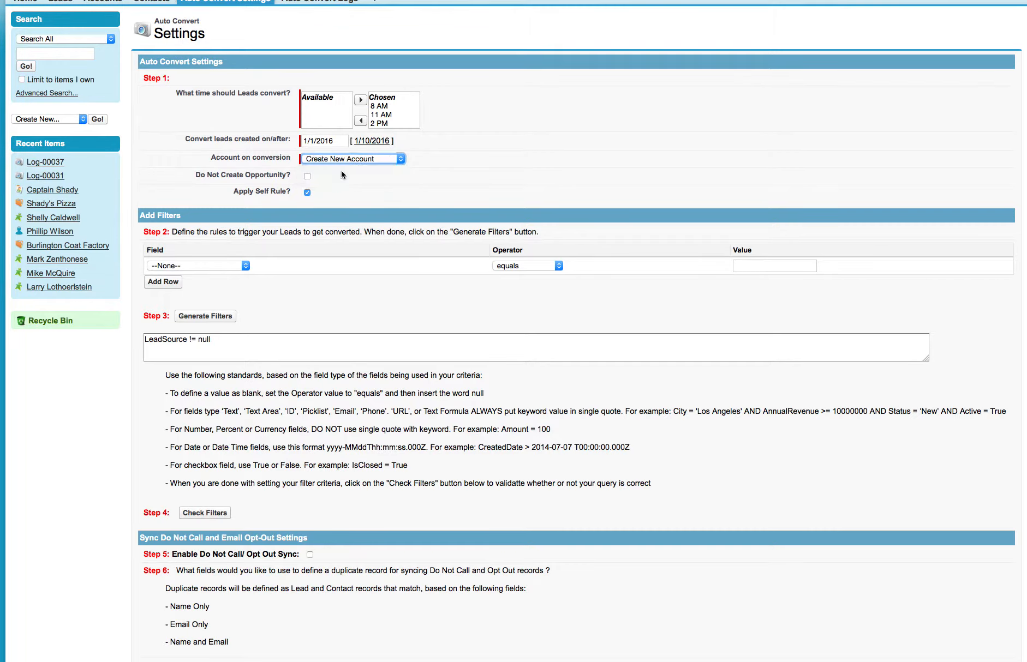
{"action": "left_click", "coordinate": [400, 159]}
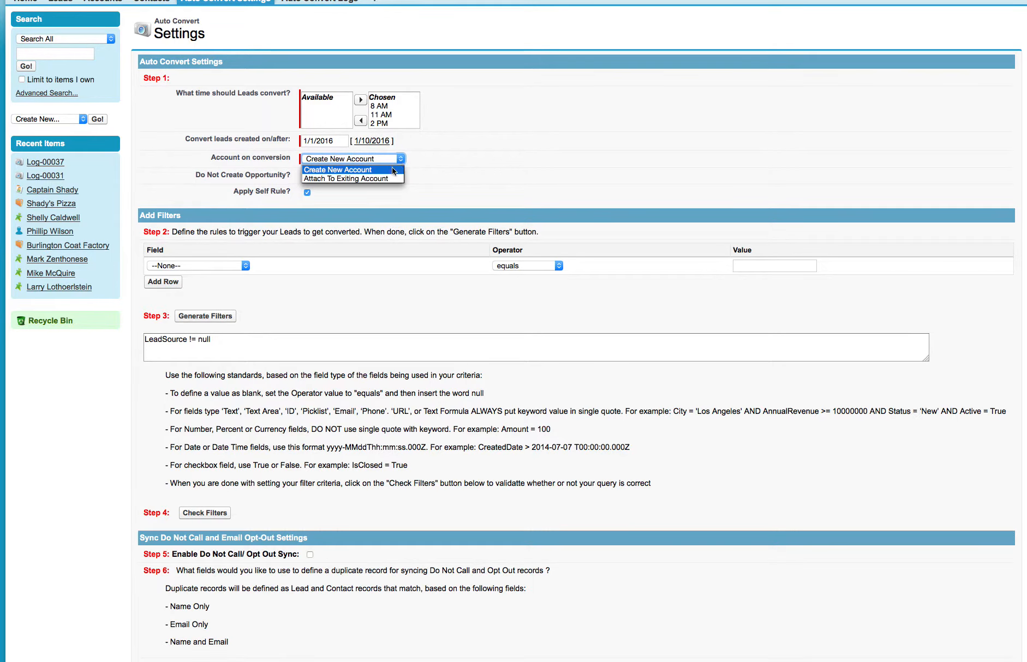
{"action": "left_click", "coordinate": [385, 179]}
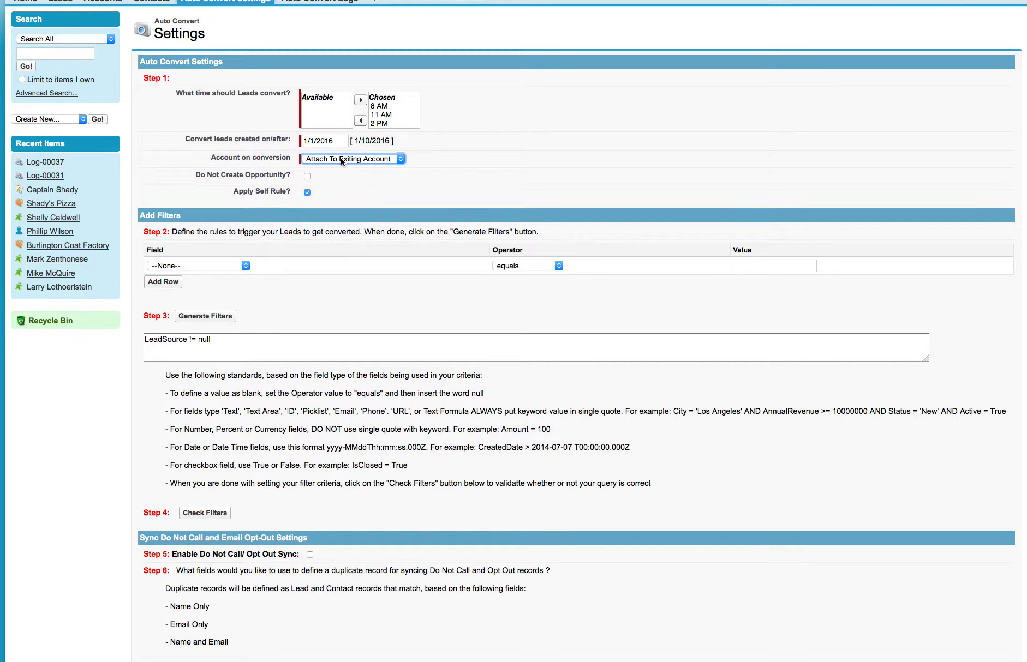
{"action": "left_click", "coordinate": [502, 153]}
Disable Apply Self Rule, and toggle Do Not Create Opportunity on and off again
{"action": "left_click", "coordinate": [307, 193]}
{"action": "left_click", "coordinate": [307, 177]}
{"action": "left_click", "coordinate": [307, 176]}
Select Lead Score as the field of the first filter row for triggering lead conversion
{"action": "scroll", "coordinate": [408, 229], "scroll_direction": "down", "scroll_amount": 3}
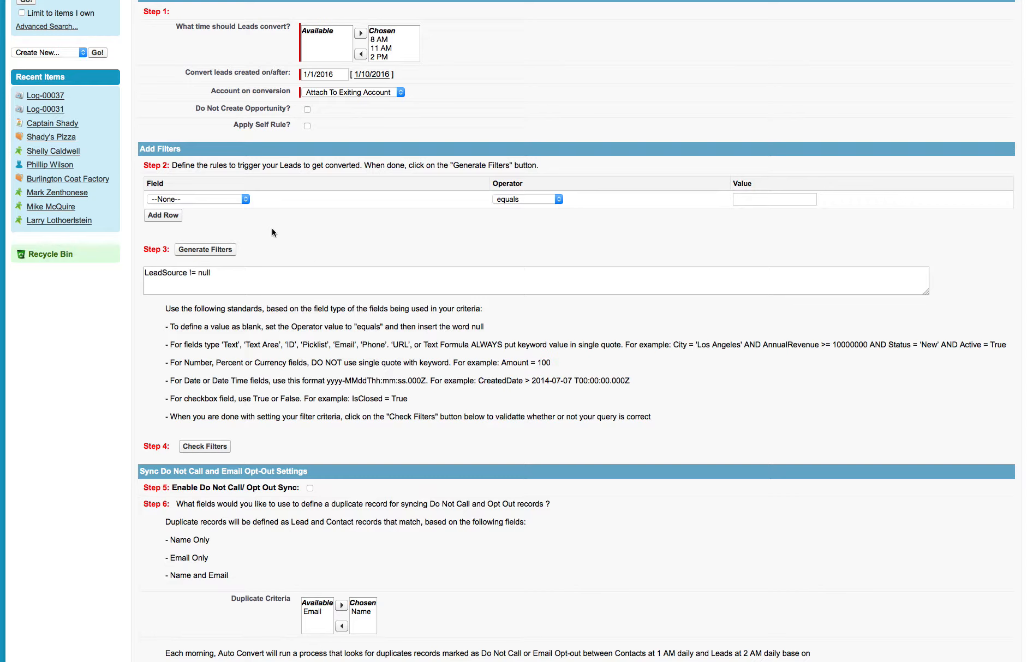
{"action": "left_click", "coordinate": [241, 197]}
{"action": "scroll", "coordinate": [174, 303], "scroll_direction": "down", "scroll_amount": 1}
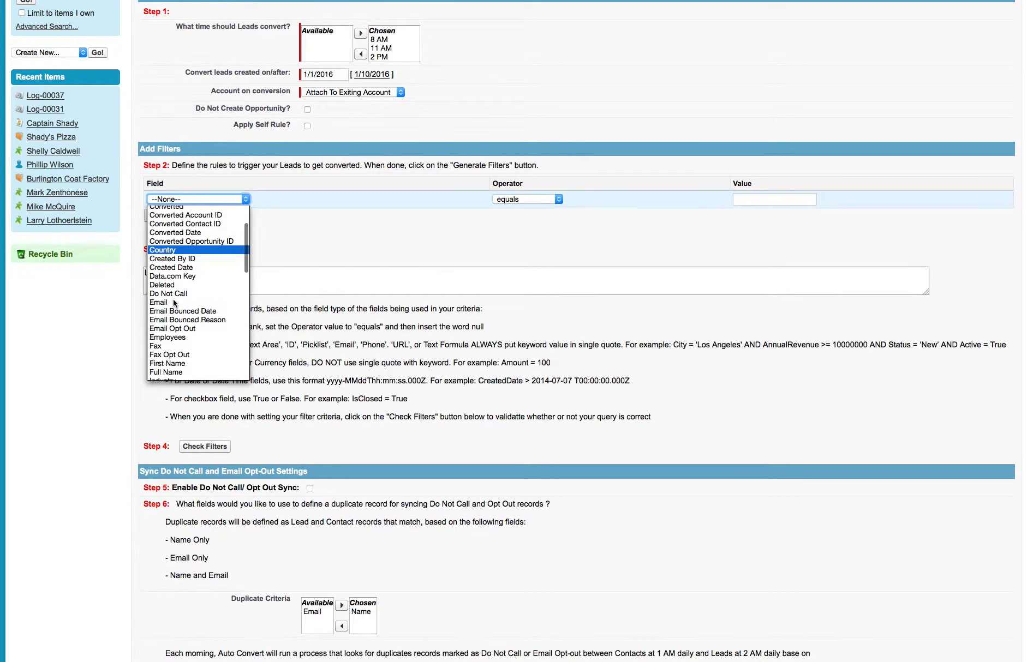
{"action": "key", "text": "l"}
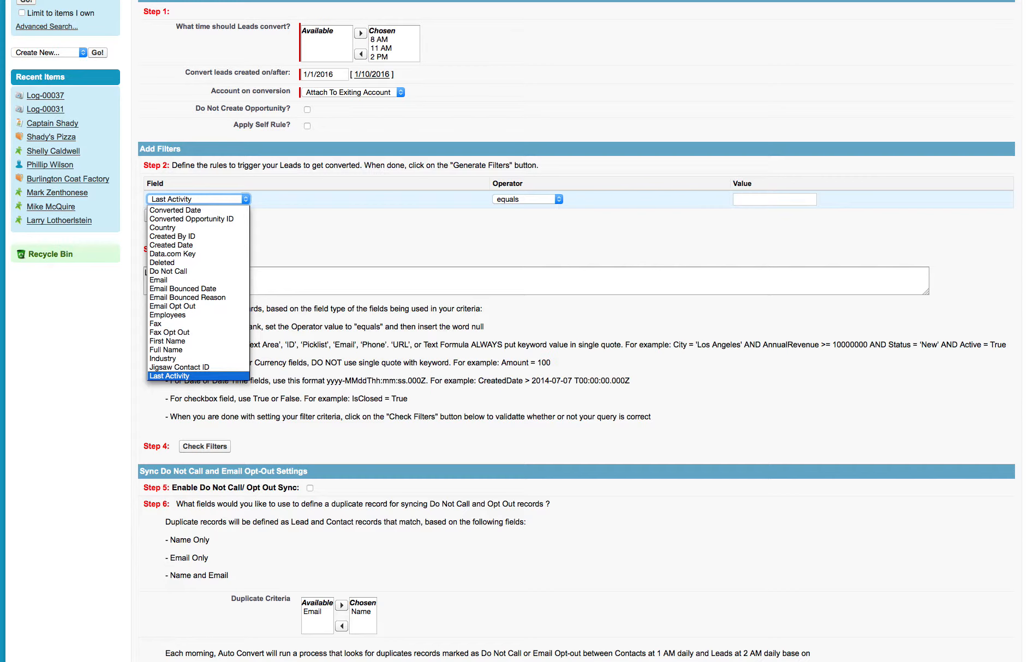
{"action": "key", "text": "Down"}
{"action": "key", "text": "Down"}
{"action": "key", "text": "Down"}
{"action": "key", "text": "Down"}
{"action": "key", "text": "Down"}
{"action": "key", "text": "Down"}
{"action": "key", "text": "Down"}
{"action": "key", "text": "Down"}
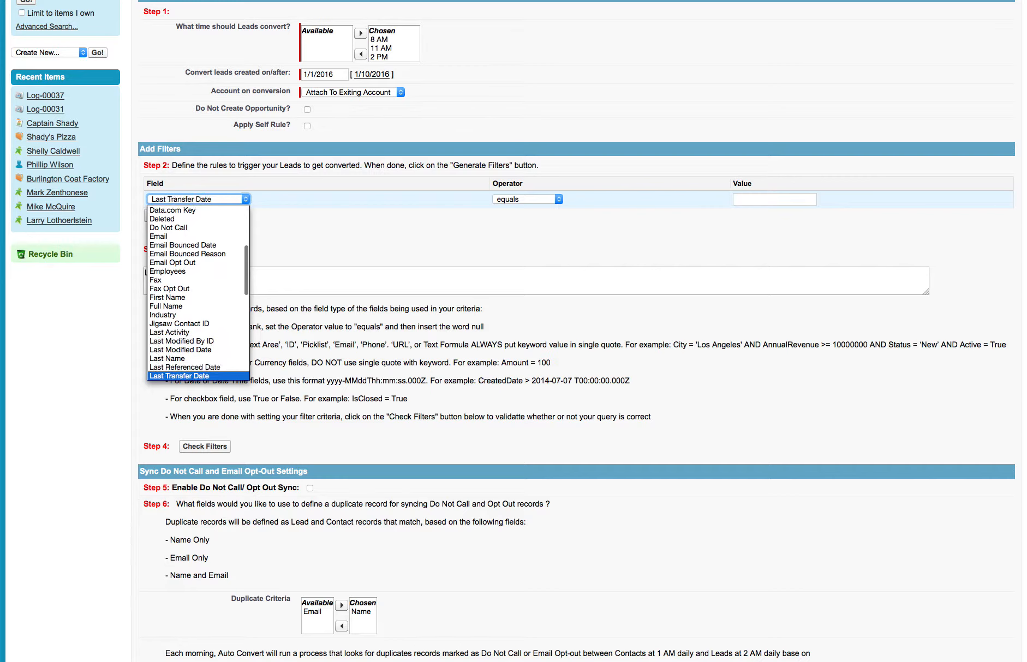
{"action": "key", "text": "Down"}
{"action": "key", "text": "Down"}
{"action": "key", "text": "Down"}
{"action": "key", "text": "Down"}
{"action": "key", "text": "Down"}
{"action": "key", "text": "Down"}
{"action": "key", "text": "Down"}
{"action": "key", "text": "Down"}
{"action": "key", "text": "Down"}
{"action": "key", "text": "Down"}
{"action": "key", "text": "Down"}
{"action": "key", "text": "Down"}
{"action": "key", "text": "Down"}
{"action": "key", "text": "Down"}
{"action": "key", "text": "Down"}
{"action": "key", "text": "Down"}
{"action": "key", "text": "Down"}
{"action": "key", "text": "Down"}
{"action": "key", "text": "Down"}
{"action": "key", "text": "Down"}
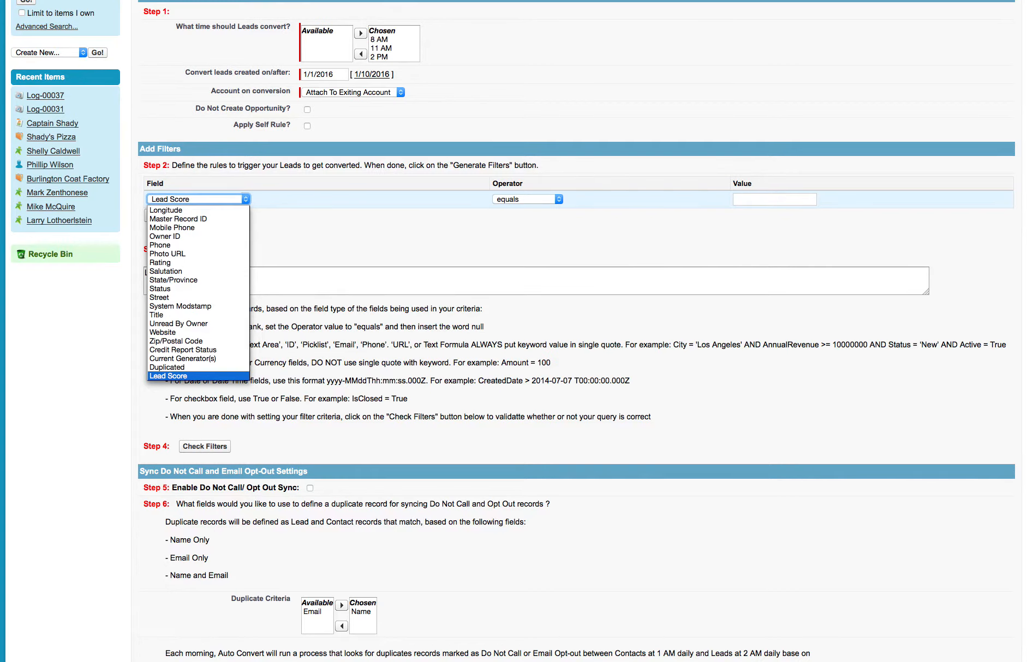
{"action": "key", "text": "Return"}
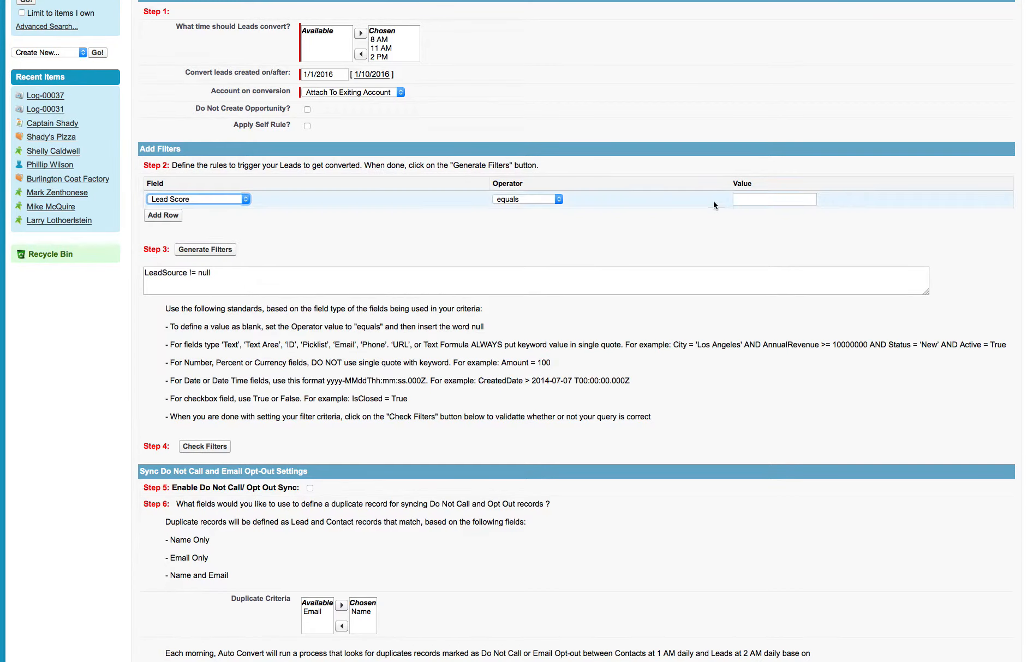
Set the value of the Lead Score filter to 300
{"action": "left_click", "coordinate": [756, 195]}
{"action": "type", "text": "300"}
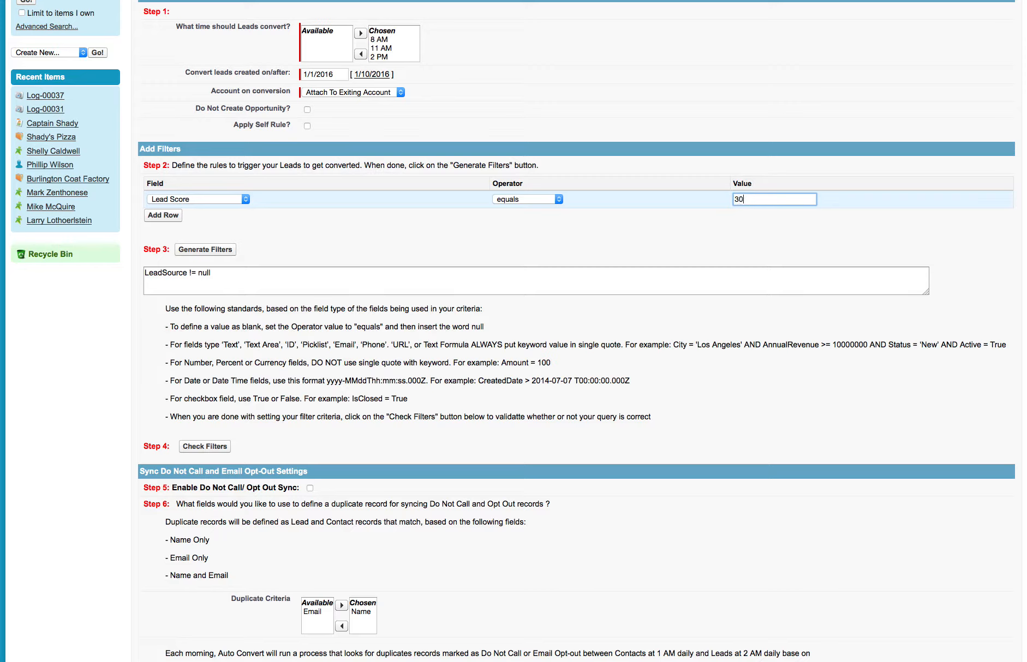
{"action": "left_click", "coordinate": [518, 237]}
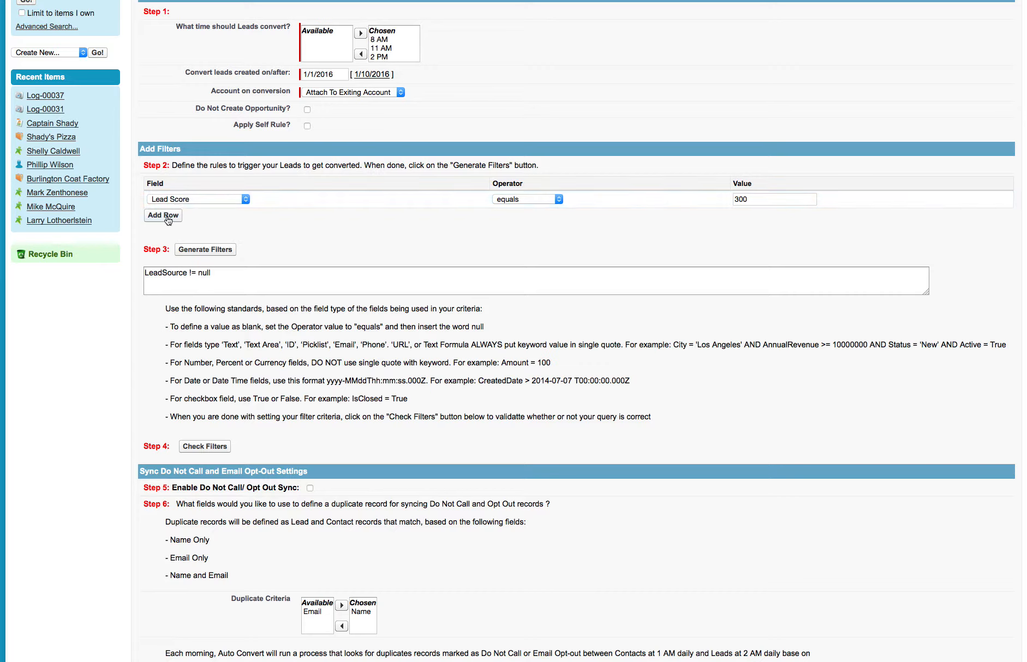
Generate the filter expression from the Lead Score rule and validate it with the filter check
{"action": "left_click", "coordinate": [207, 251]}
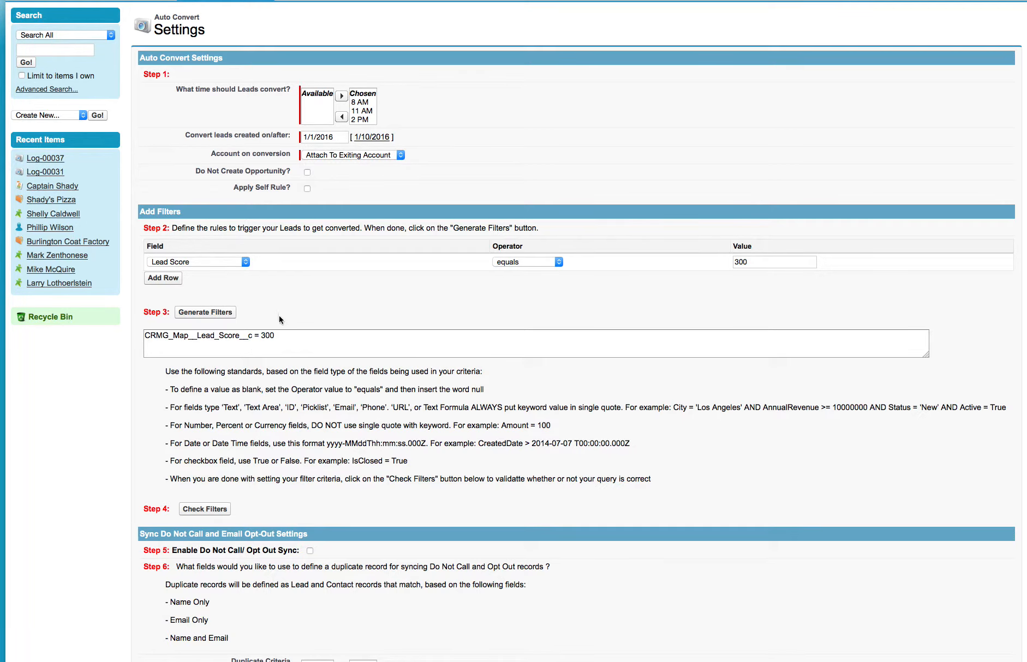
{"action": "left_click", "coordinate": [206, 511]}
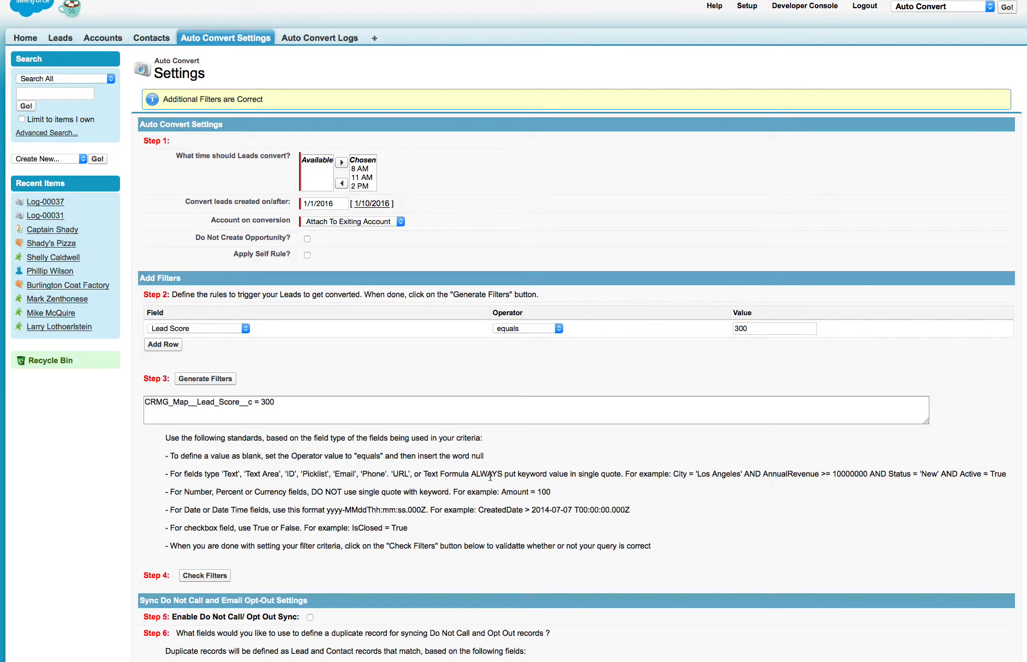
{"action": "scroll", "coordinate": [490, 480], "scroll_direction": "down", "scroll_amount": 2}
{"action": "scroll", "coordinate": [489, 480], "scroll_direction": "down", "scroll_amount": 1}
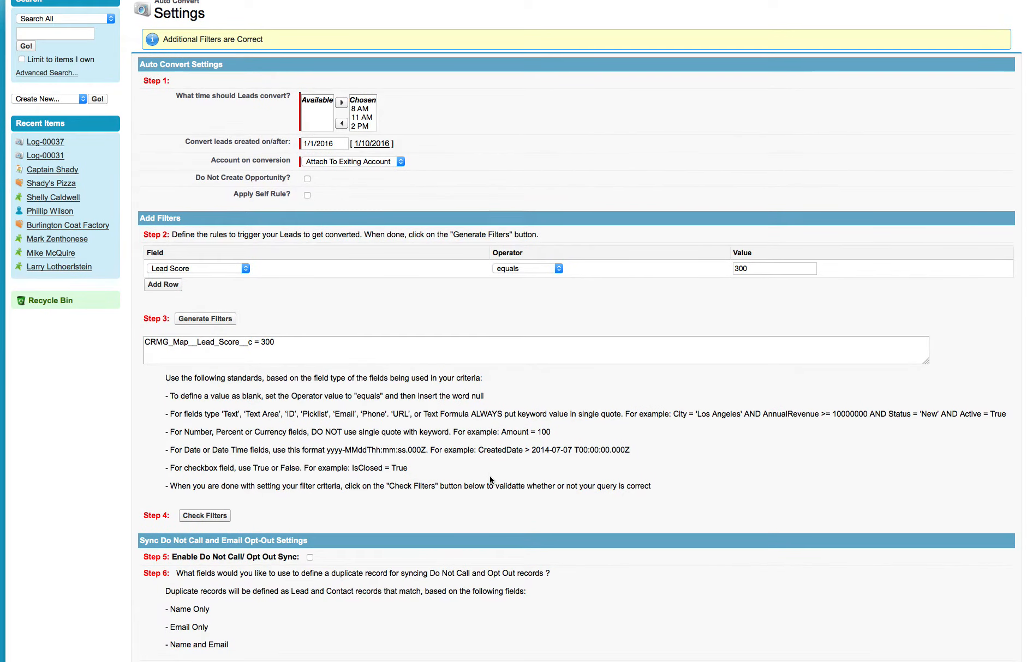
Review the syntax standards for each field type beneath the generated filter expression, highlighting the whole list
{"action": "scroll", "coordinate": [307, 348], "scroll_direction": "down", "scroll_amount": 1}
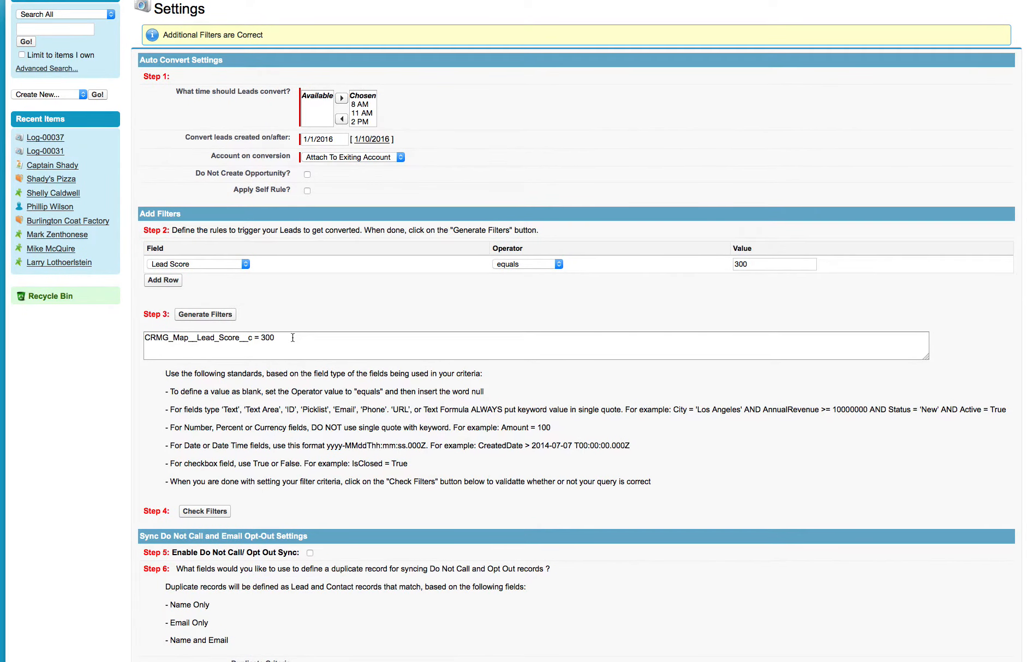
{"action": "scroll", "coordinate": [292, 338], "scroll_direction": "down", "scroll_amount": 1}
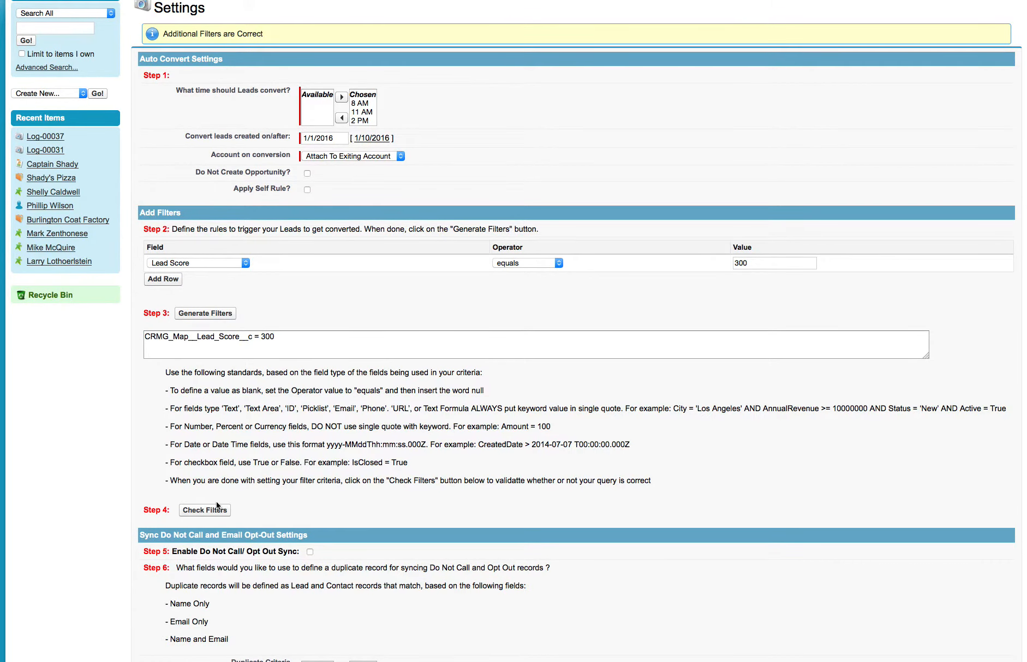
{"action": "scroll", "coordinate": [218, 505], "scroll_direction": "down", "scroll_amount": 1}
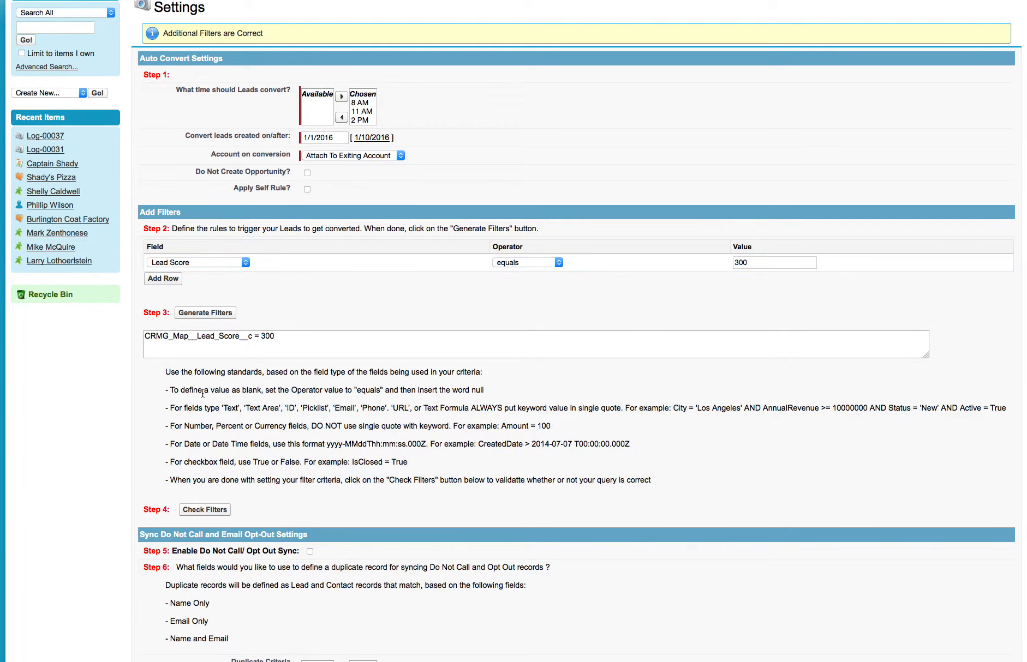
{"action": "scroll", "coordinate": [397, 462], "scroll_direction": "down", "scroll_amount": 1}
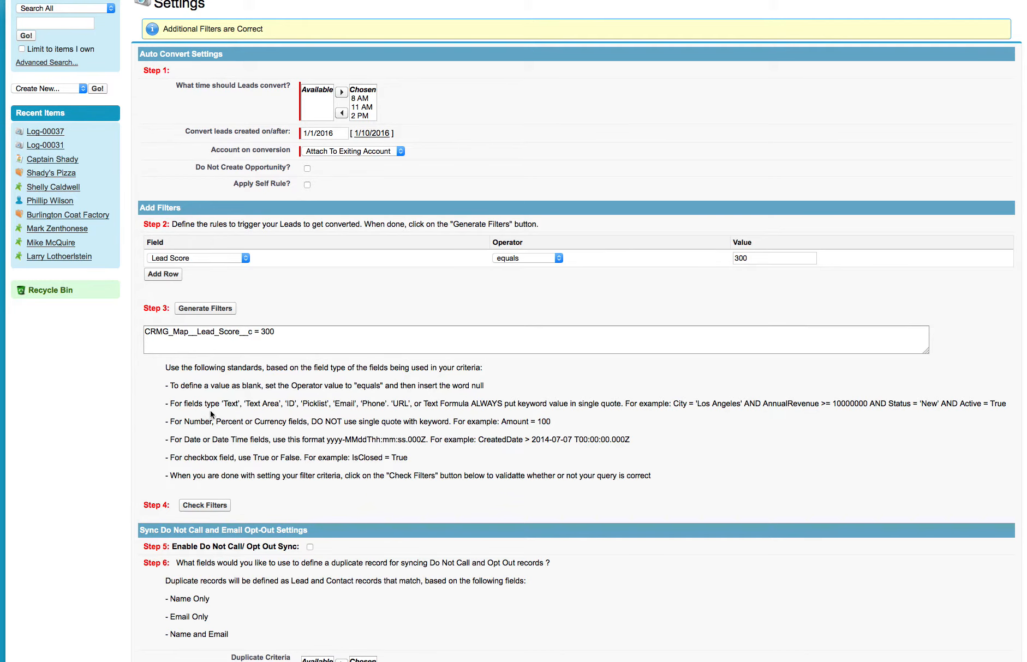
{"action": "scroll", "coordinate": [284, 415], "scroll_direction": "down", "scroll_amount": 1}
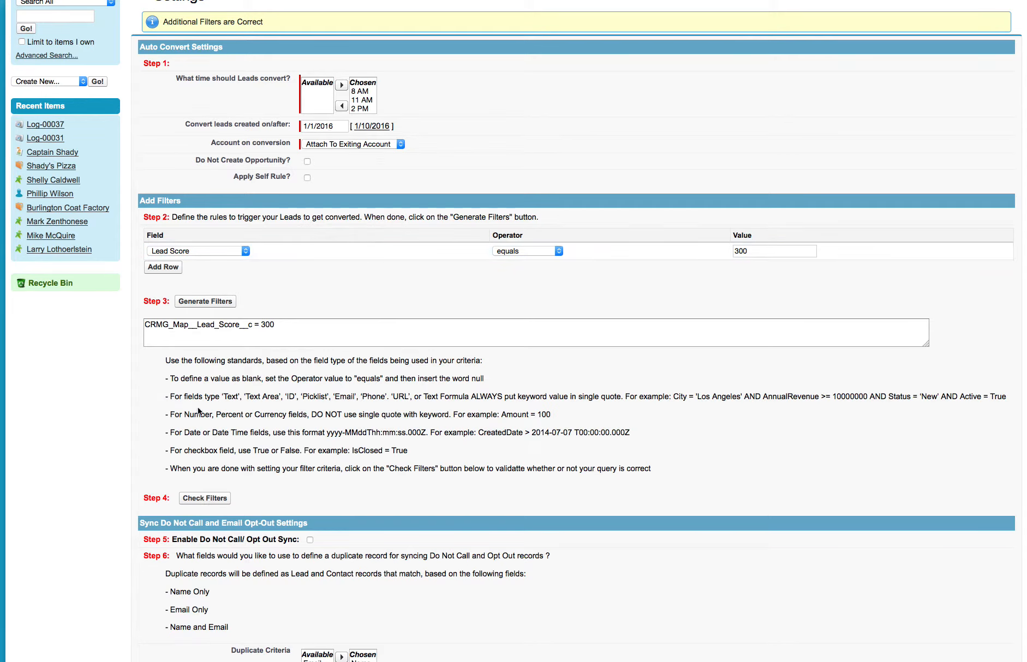
{"action": "left_click_drag", "start_coordinate": [164, 358], "coordinate": [617, 479]}
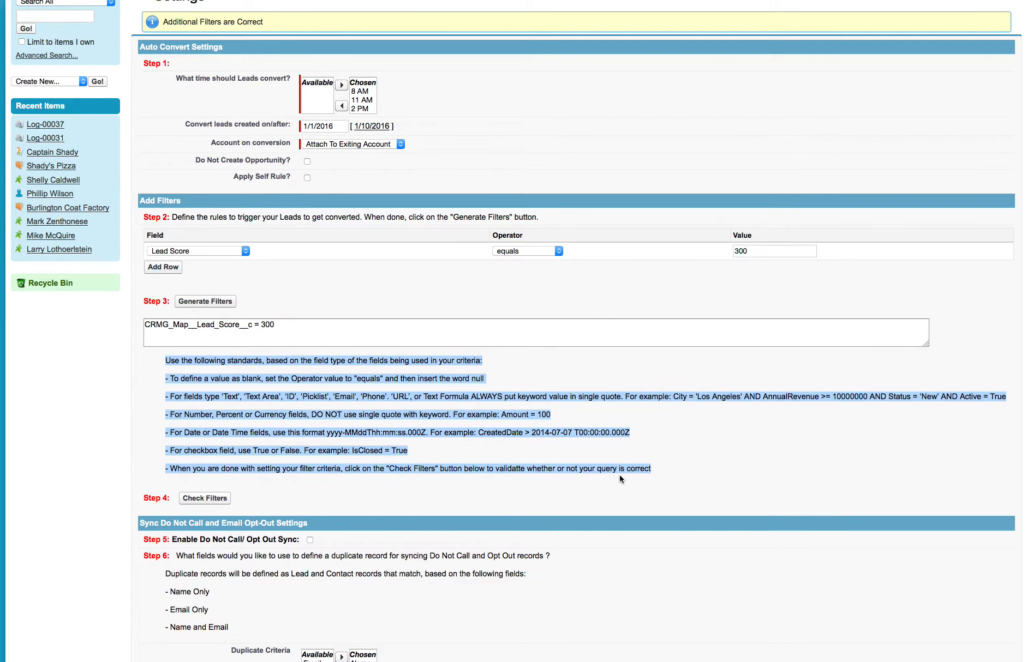
Toggle Enable Do Not Call/Opt Out Sync on and off again, highlighting the note about the morning duplicate process in between
{"action": "scroll", "coordinate": [619, 479], "scroll_direction": "down", "scroll_amount": 2}
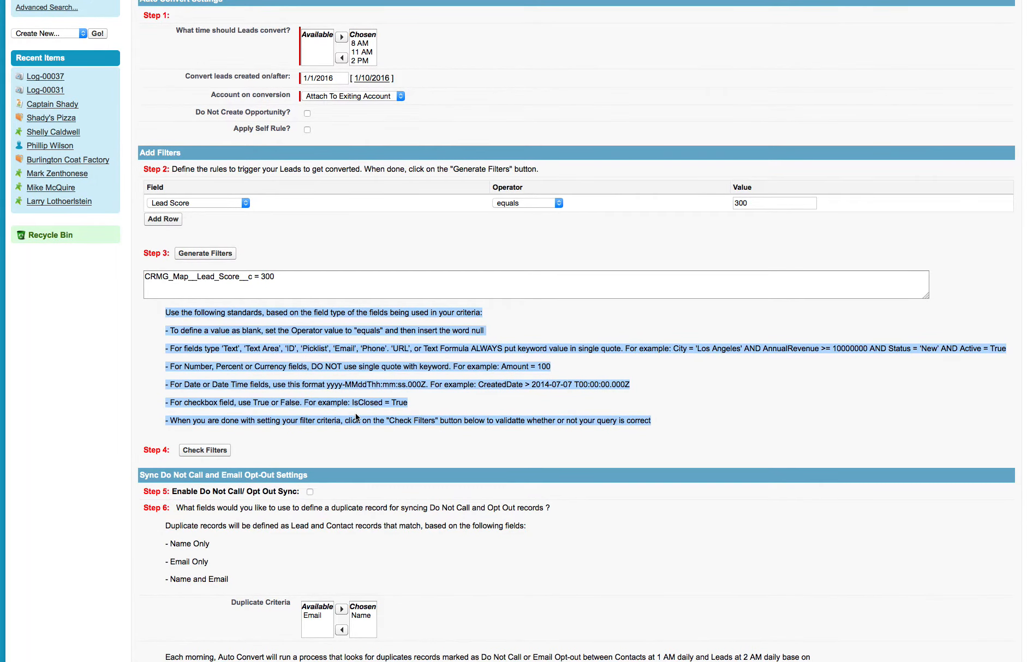
{"action": "scroll", "coordinate": [356, 417], "scroll_direction": "down", "scroll_amount": 1}
{"action": "scroll", "coordinate": [356, 418], "scroll_direction": "down", "scroll_amount": 3}
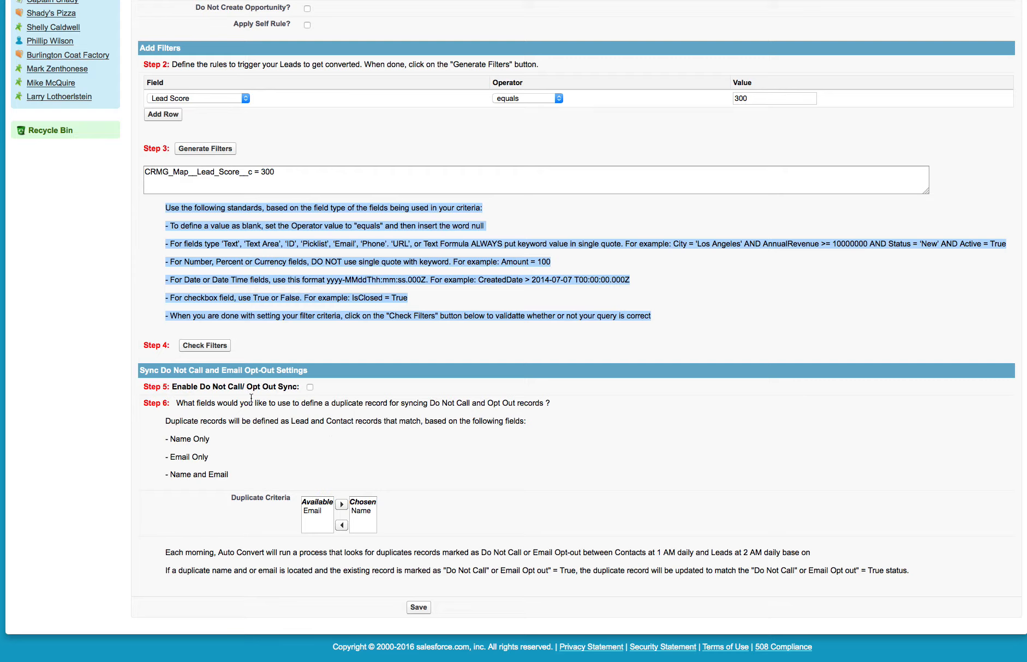
{"action": "left_click", "coordinate": [310, 388]}
{"action": "left_click_drag", "start_coordinate": [165, 554], "coordinate": [833, 559]}
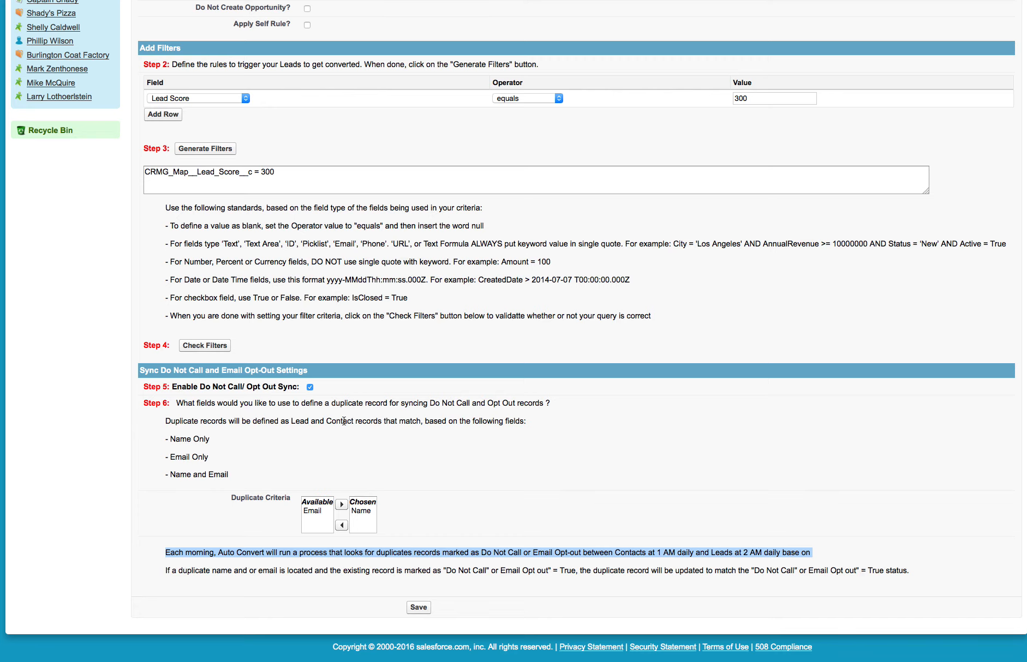
{"action": "scroll", "coordinate": [488, 467], "scroll_direction": "up", "scroll_amount": 1}
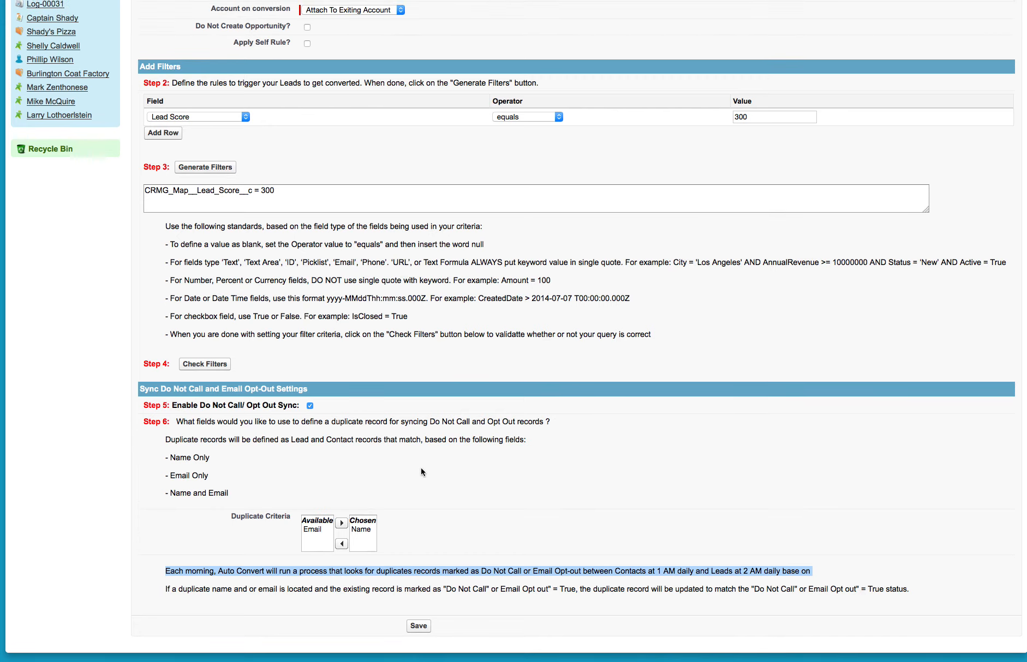
{"action": "left_click", "coordinate": [310, 406]}
{"action": "scroll", "coordinate": [475, 551], "scroll_direction": "up", "scroll_amount": 6}
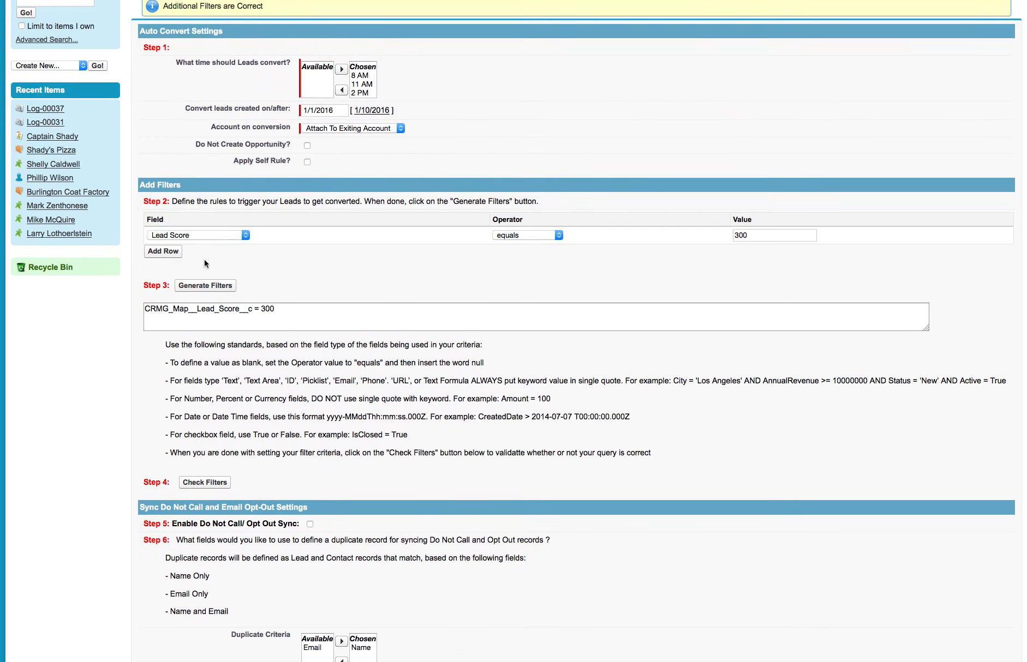
{"action": "scroll", "coordinate": [452, 569], "scroll_direction": "down", "scroll_amount": 4}
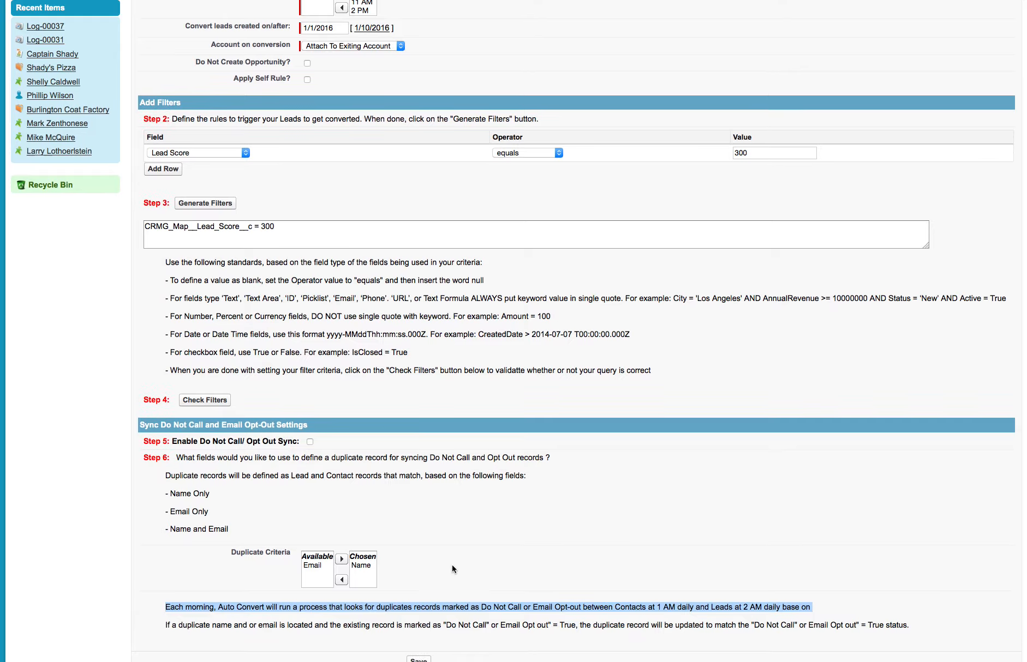
{"action": "scroll", "coordinate": [451, 564], "scroll_direction": "down", "scroll_amount": 2}
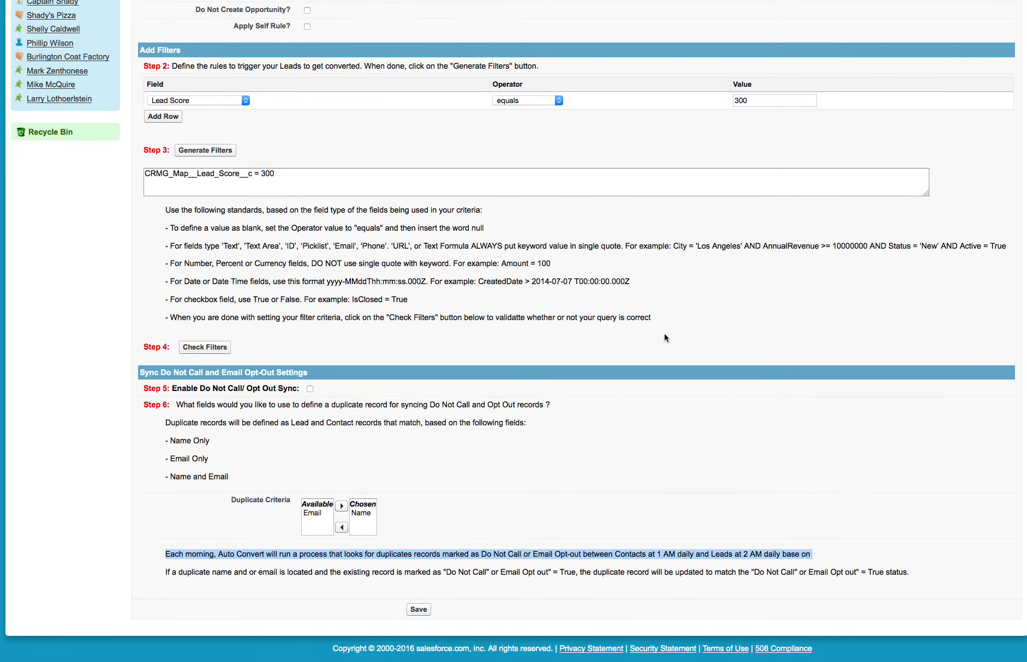